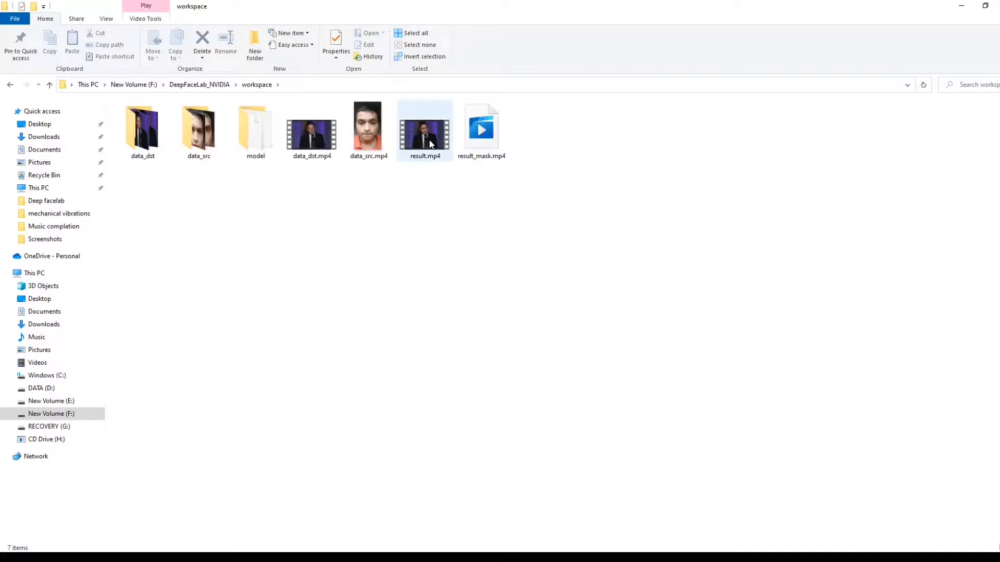
- Play the result.mp4 video from the workspace folder
click(430, 144)
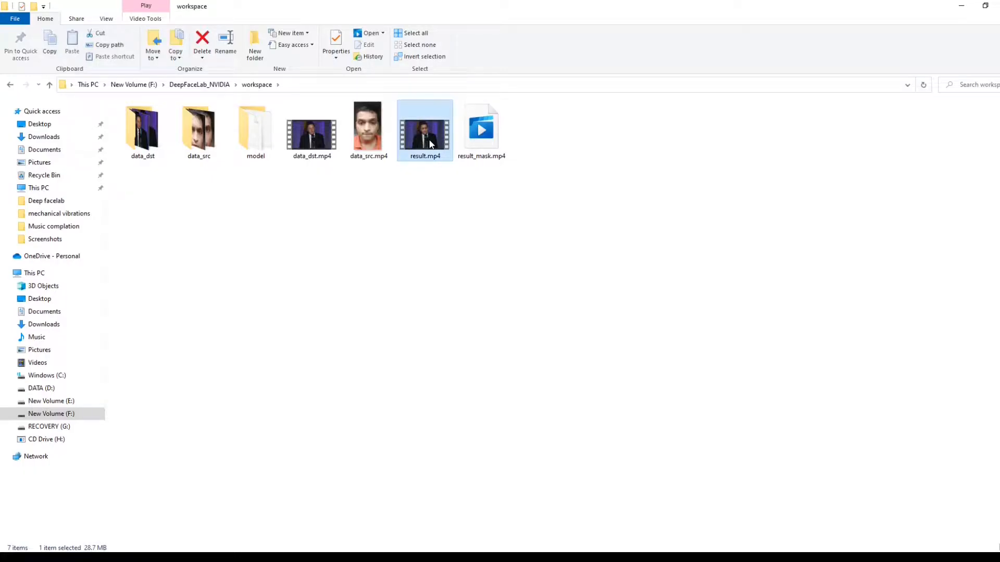
double_click(430, 144)
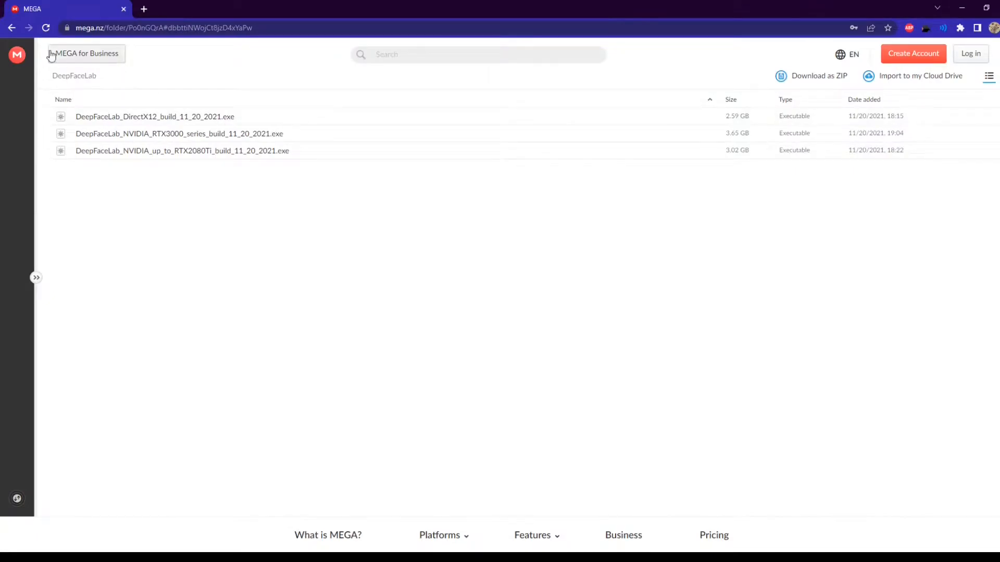
- Go back to the iperov/DeepFaceLab GitHub repository and look through its README, including the deepfake examples and download section
click(11, 27)
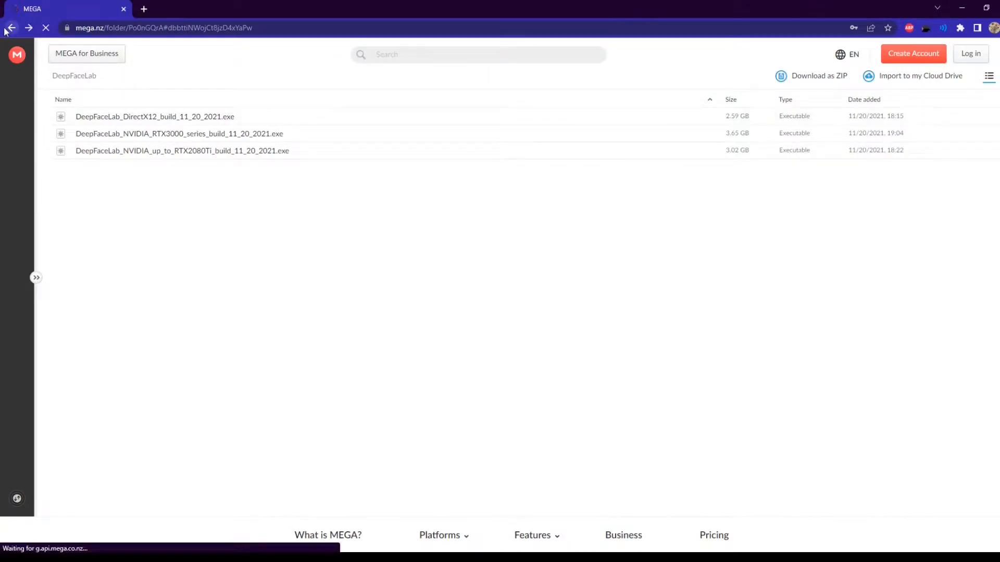
scroll(640, 194, up, 20)
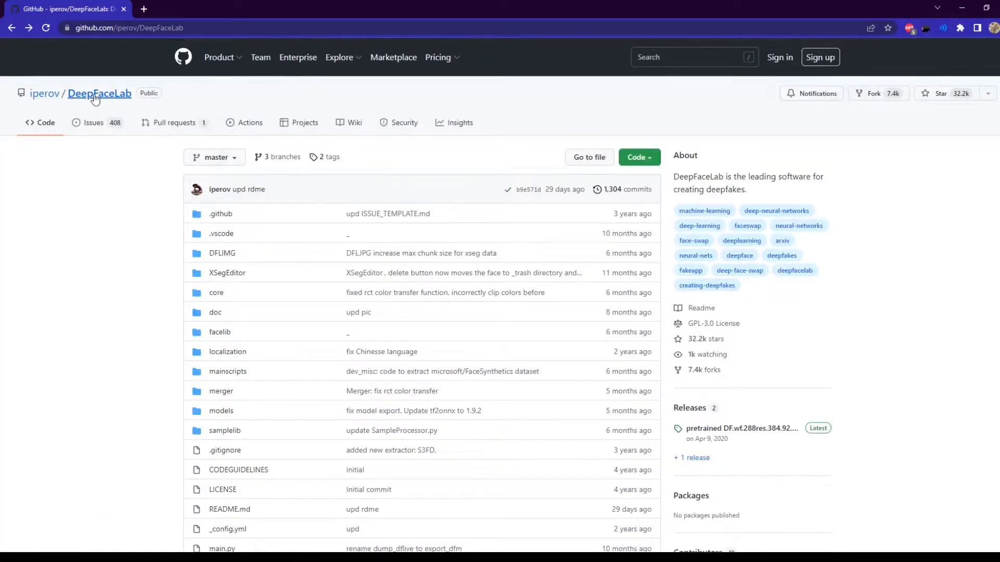
scroll(470, 243, down, 15)
scroll(471, 243, up, 6)
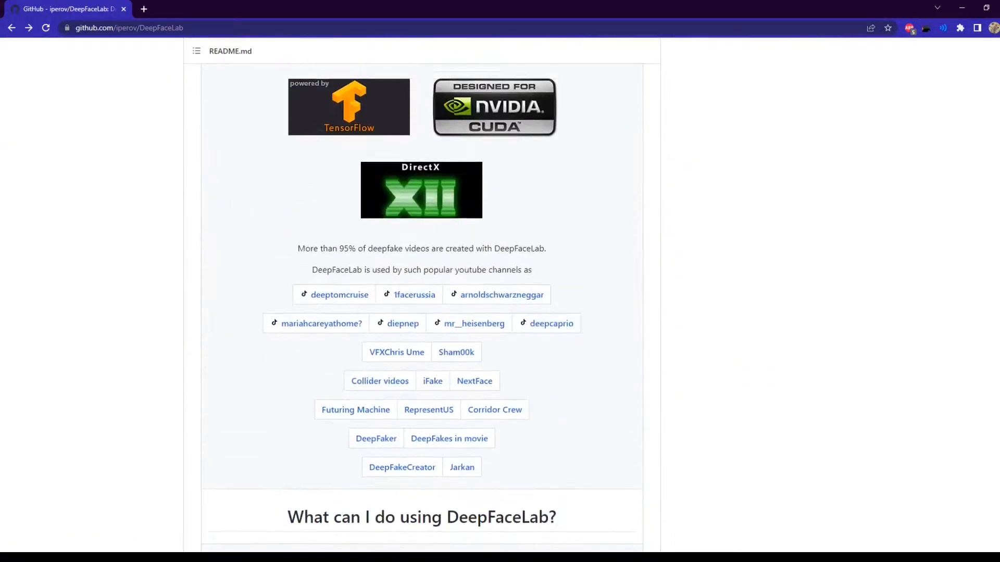
scroll(470, 243, down, 7)
scroll(471, 243, up, 10)
scroll(470, 244, down, 15)
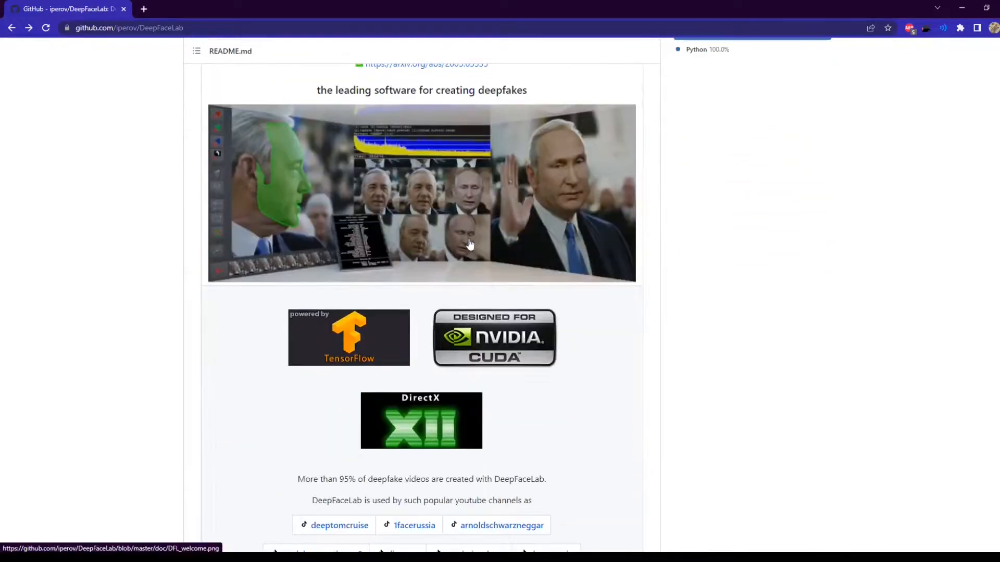
scroll(470, 244, down, 5)
scroll(470, 244, up, 5)
scroll(470, 244, down, 5)
scroll(470, 245, up, 3)
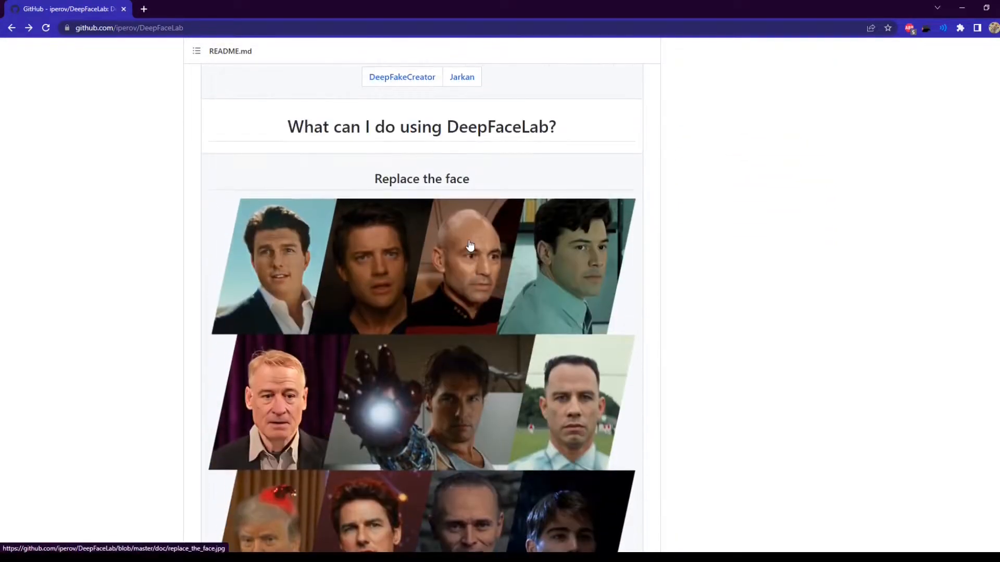
scroll(470, 245, down, 10)
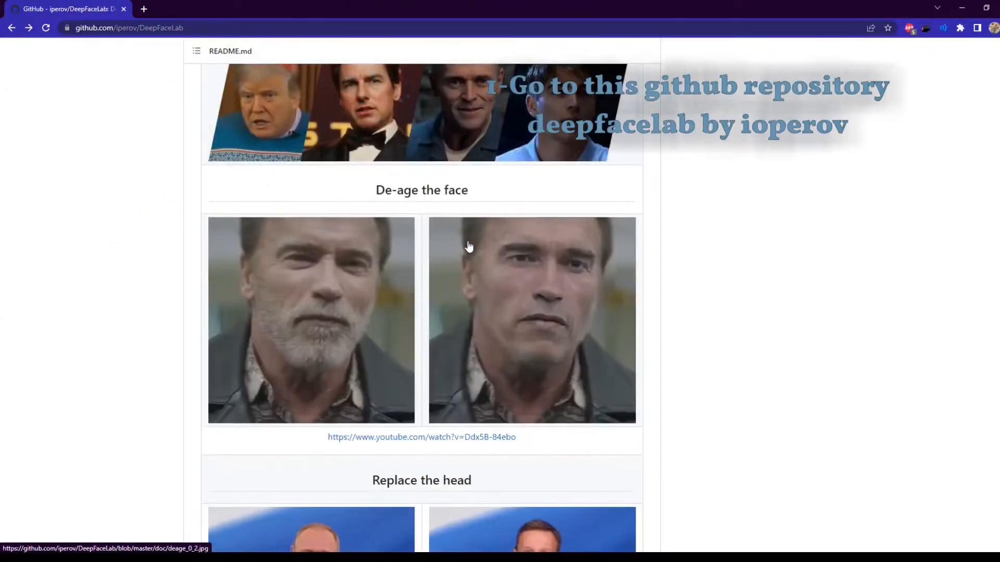
scroll(469, 248, down, 15)
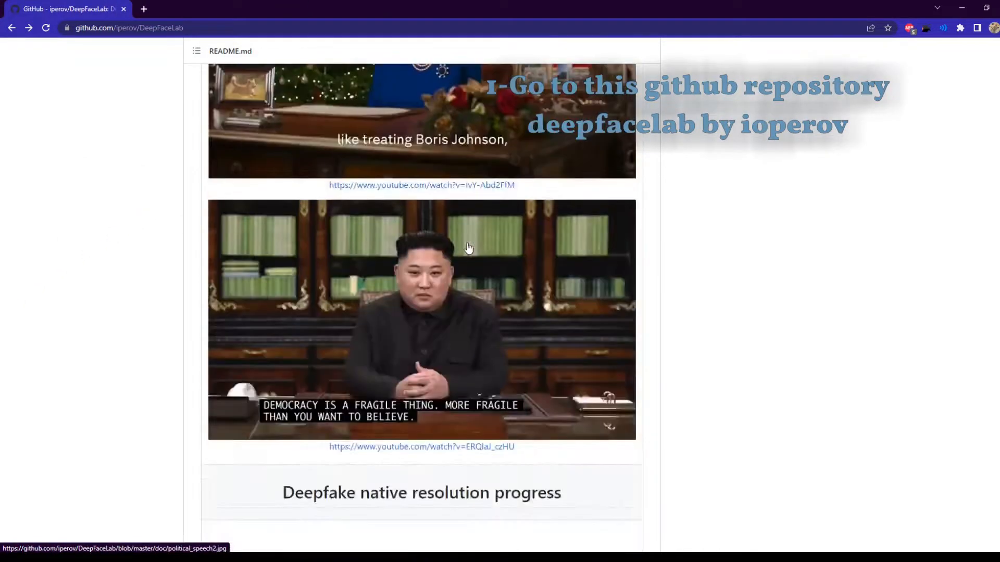
scroll(469, 248, up, 3)
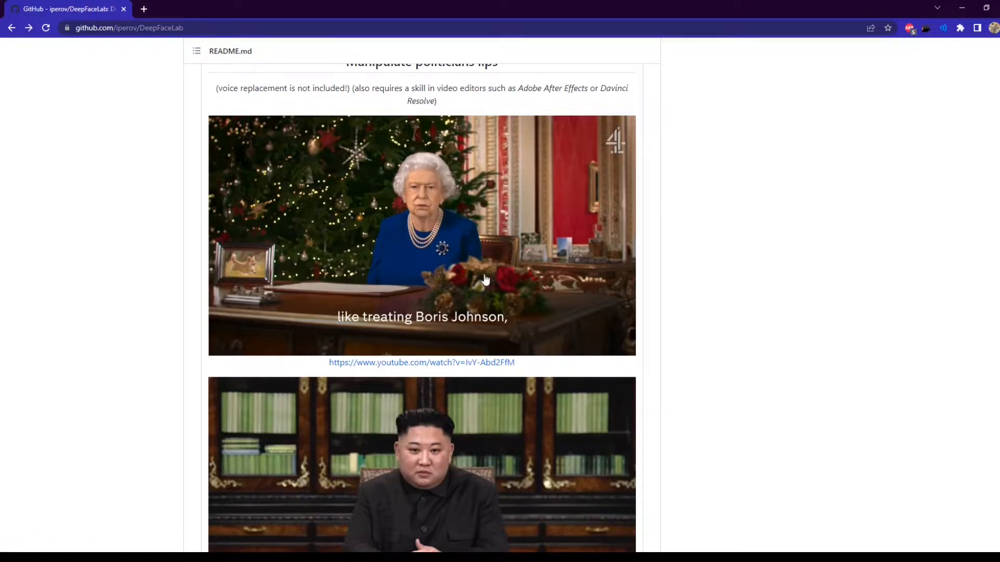
scroll(473, 282, down, 20)
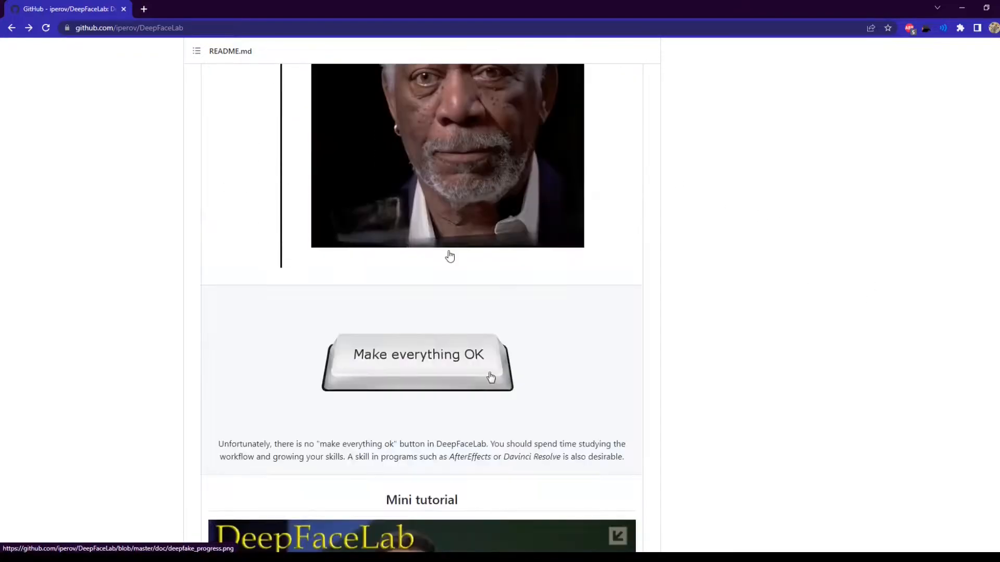
scroll(450, 256, down, 15)
scroll(435, 239, up, 3)
- Open the DeepFaceLab download links from the README, keep the MEGA folder open and close the blank tinyurl page
right_click(378, 205)
click(404, 208)
click(177, 6)
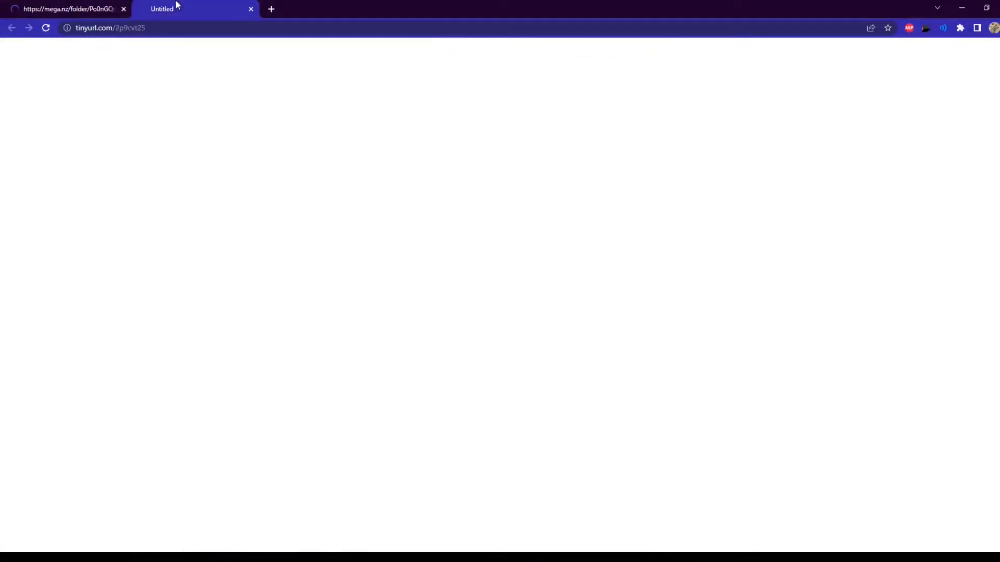
click(71, 11)
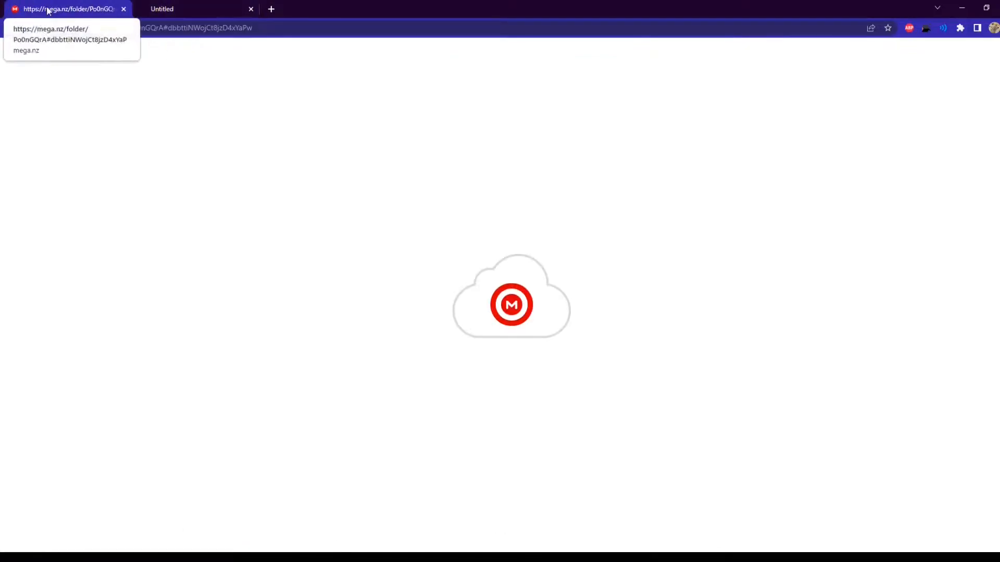
click(180, 7)
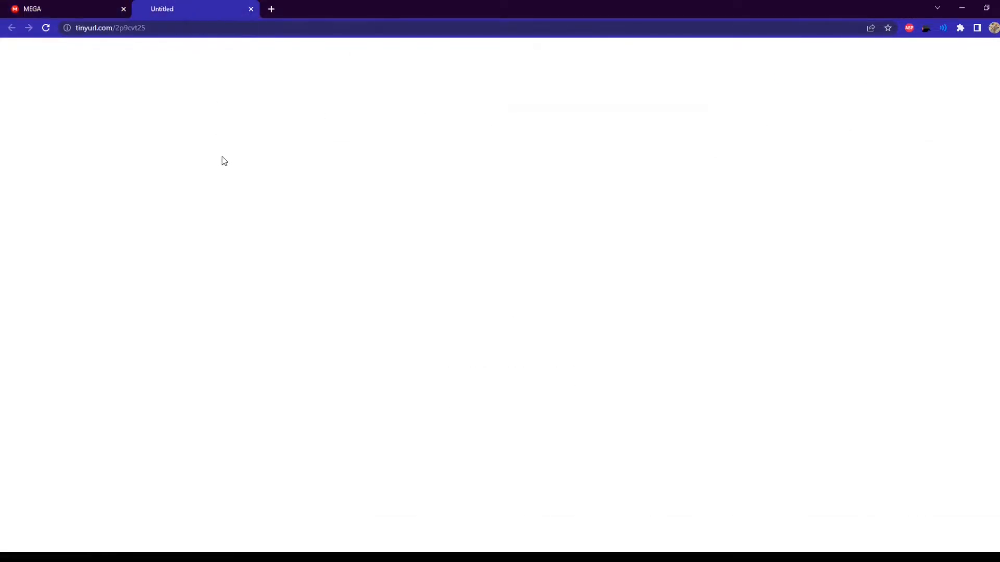
click(251, 9)
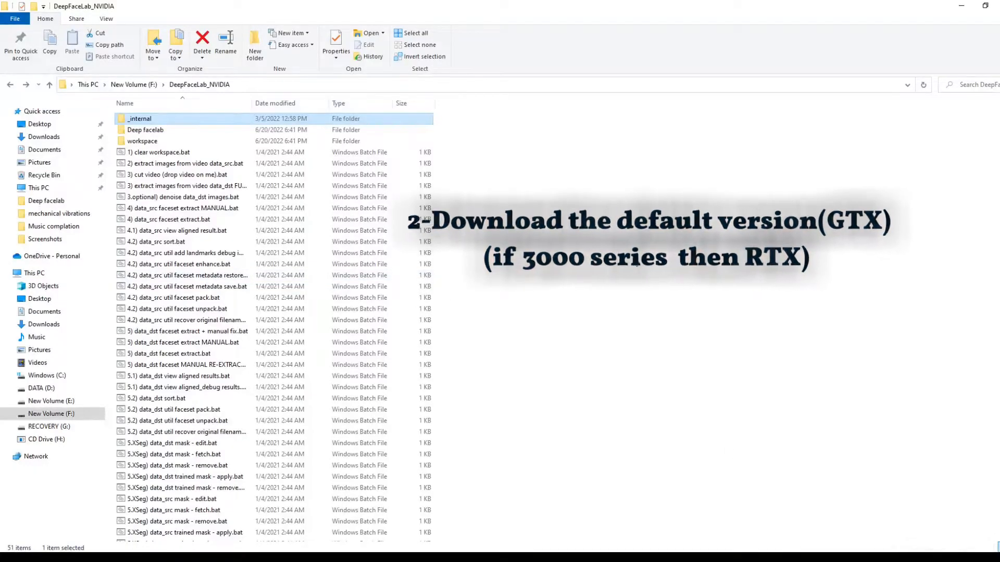
- Open the workspace folder and play the data_src.mp4 and data_dst.mp4 videos
click(209, 142)
double_click(208, 141)
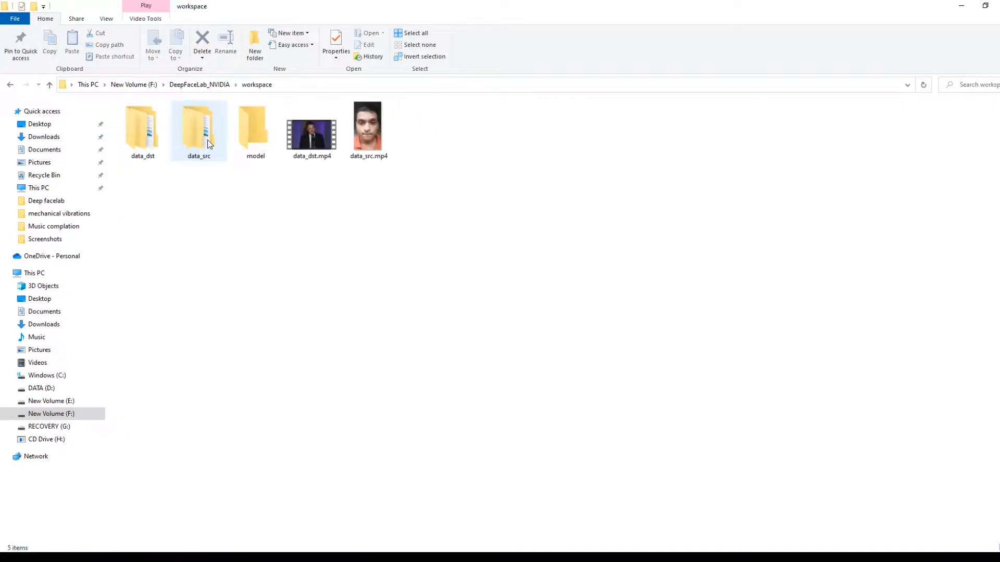
double_click(357, 154)
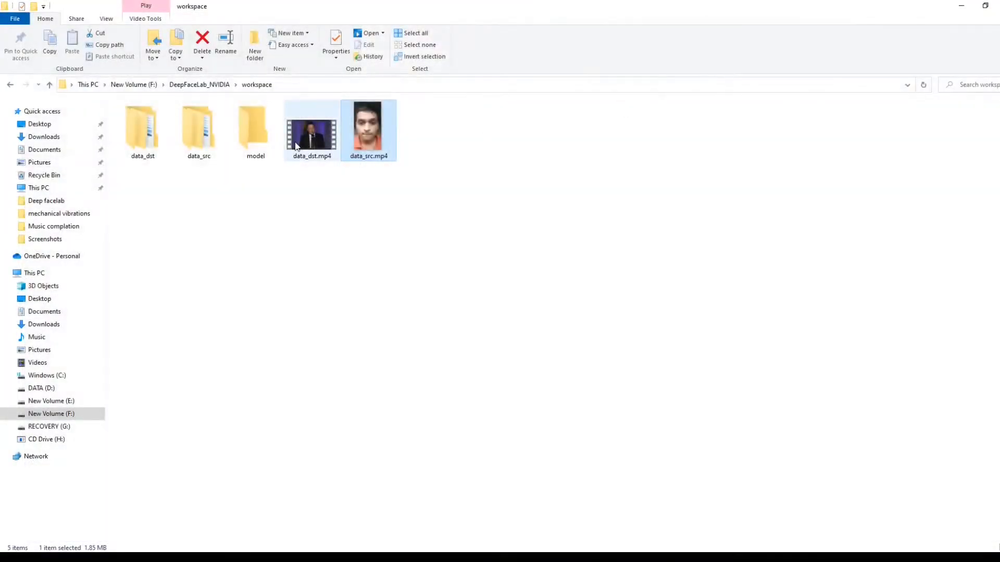
double_click(295, 141)
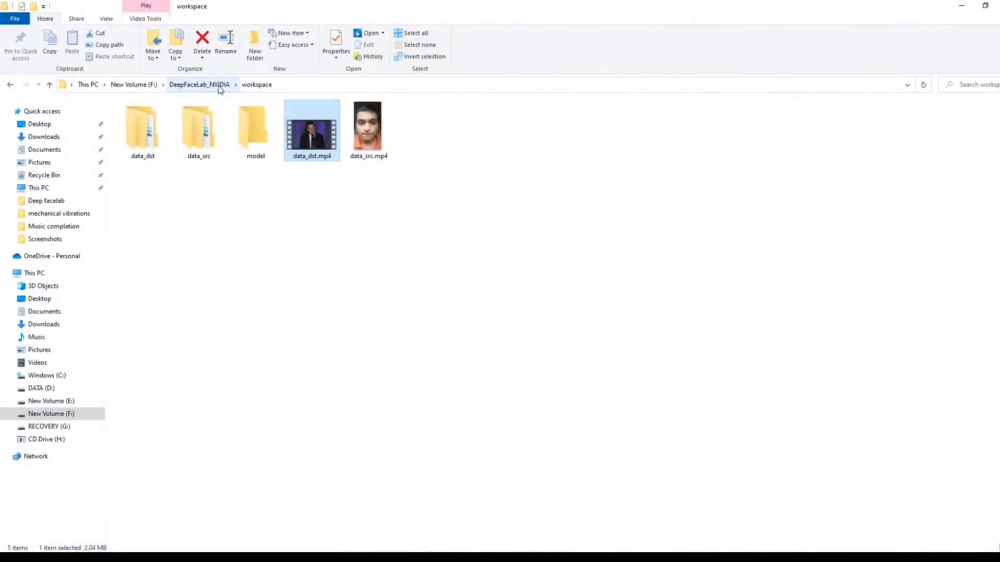
- Return to the DeepFaceLab_NVIDIA folder and run "2) extract images from video data_src.bat" with the default options, extracting PNG frames
click(219, 86)
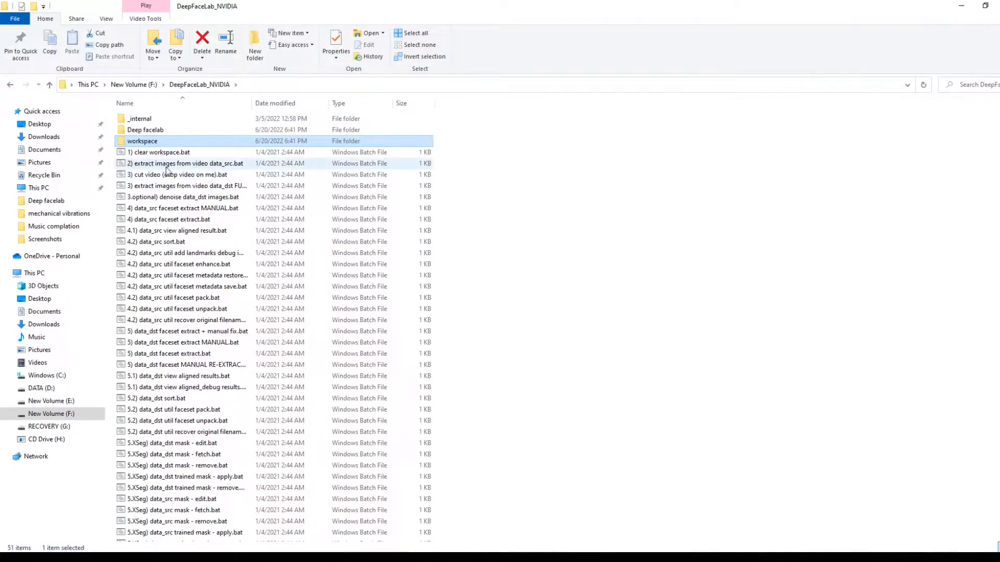
click(576, 183)
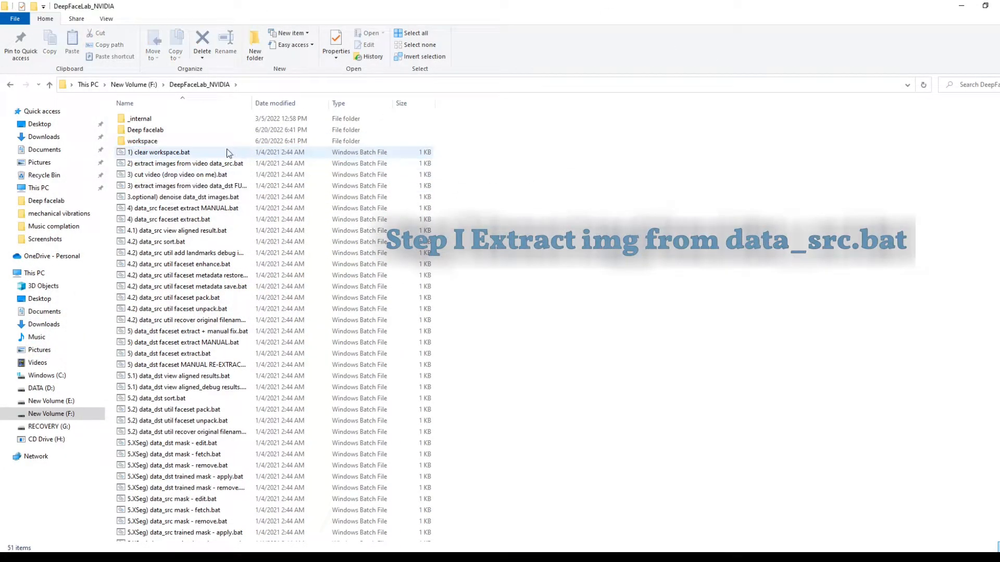
double_click(195, 164)
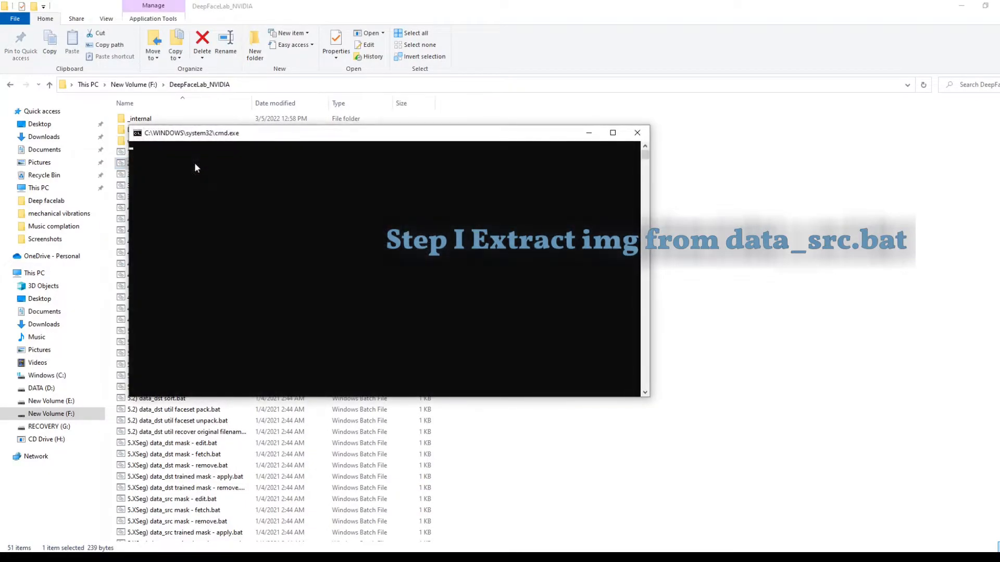
drag(241, 132, 533, 200)
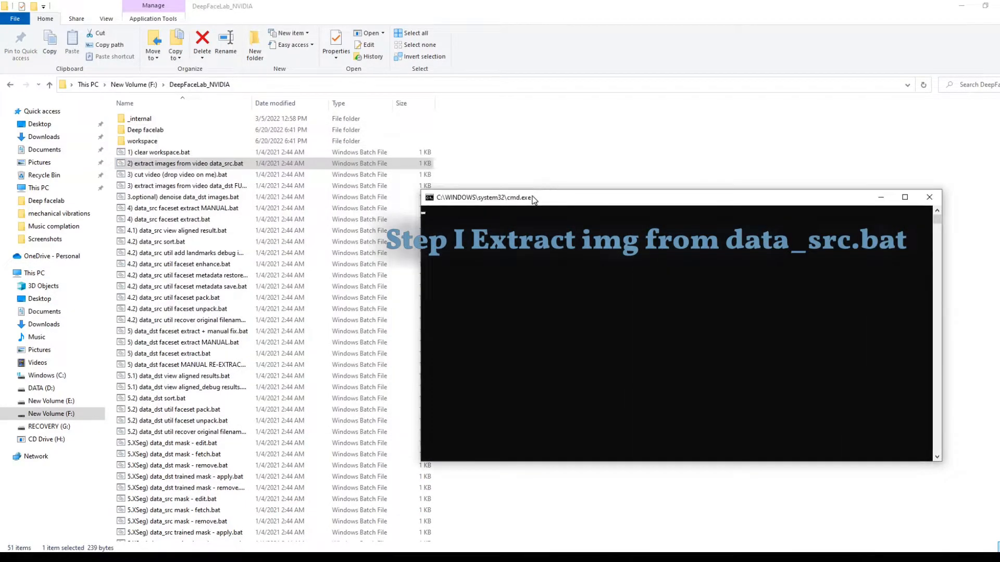
key(Return)
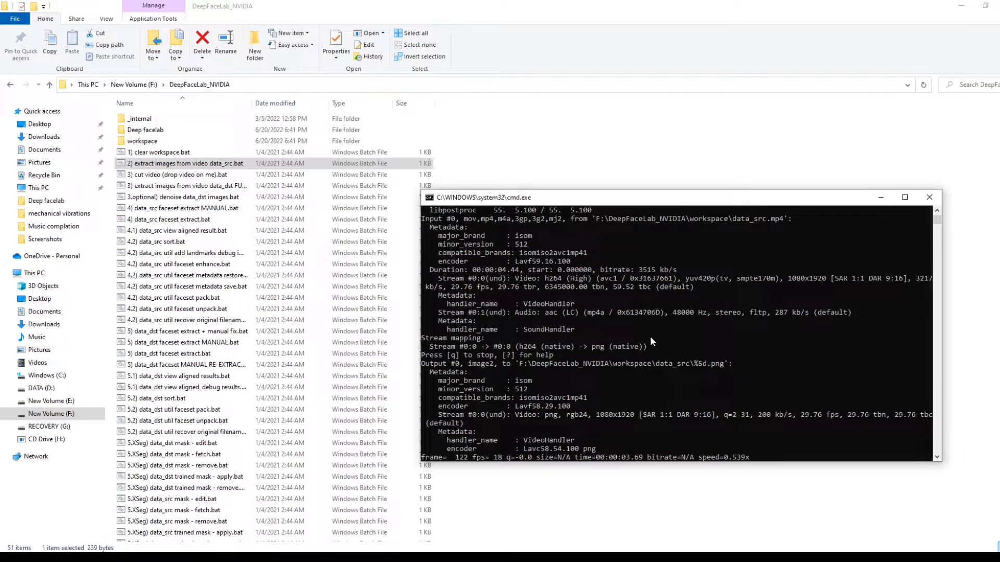
key(Return)
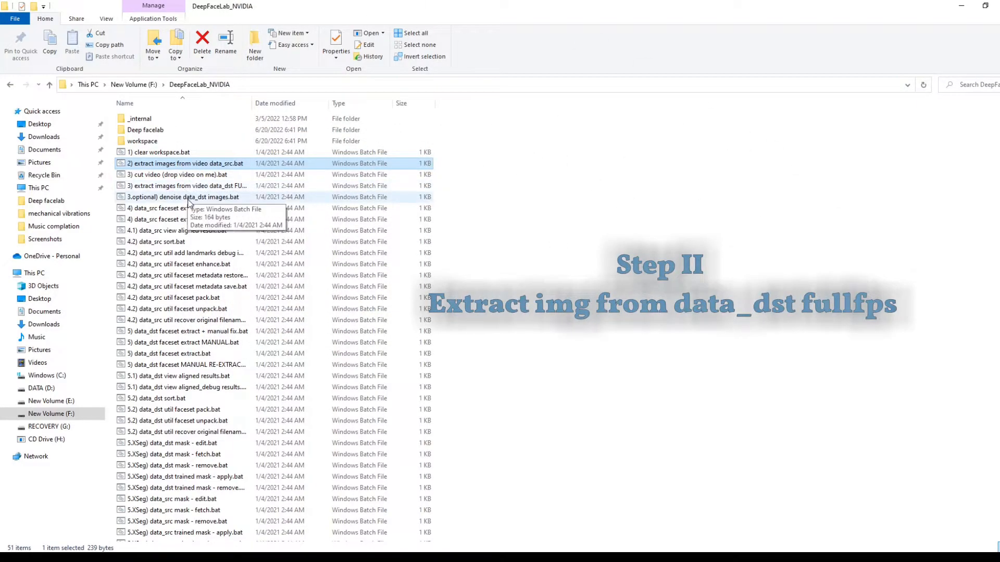
- Run the step 3 batch file that extracts full-FPS images from the data_dst video, using png as output format
double_click(193, 188)
drag(249, 11, 459, 132)
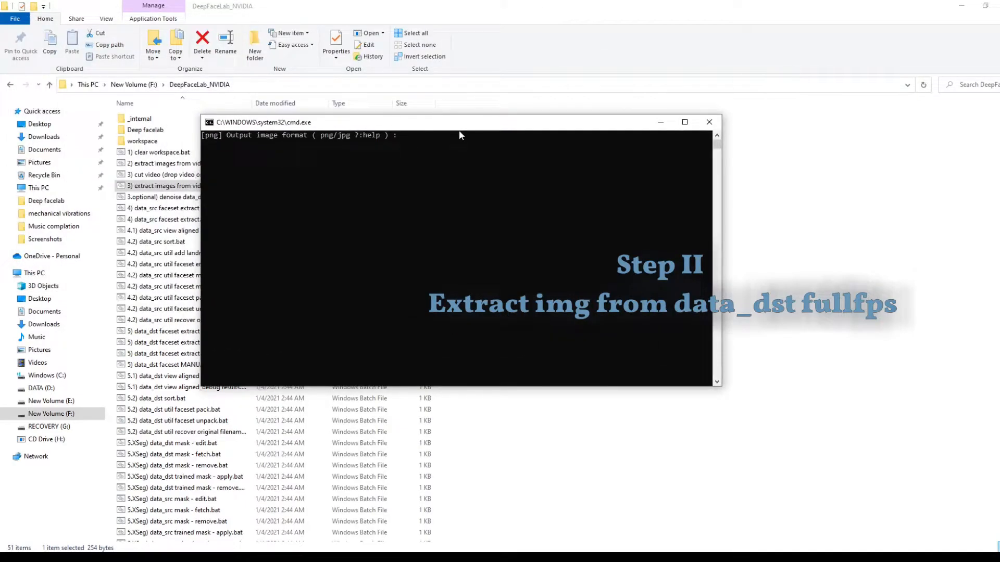
key(Return)
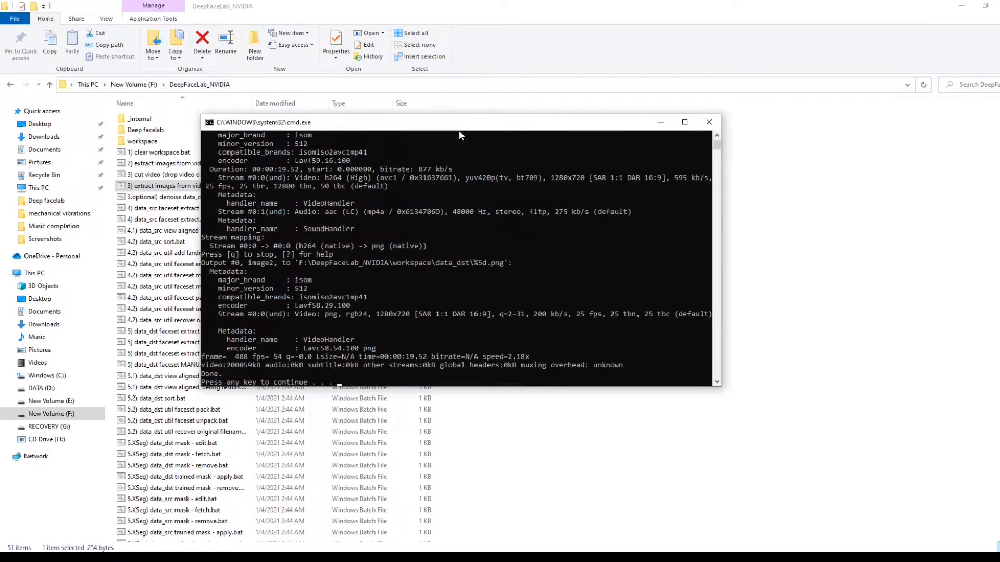
key(Return)
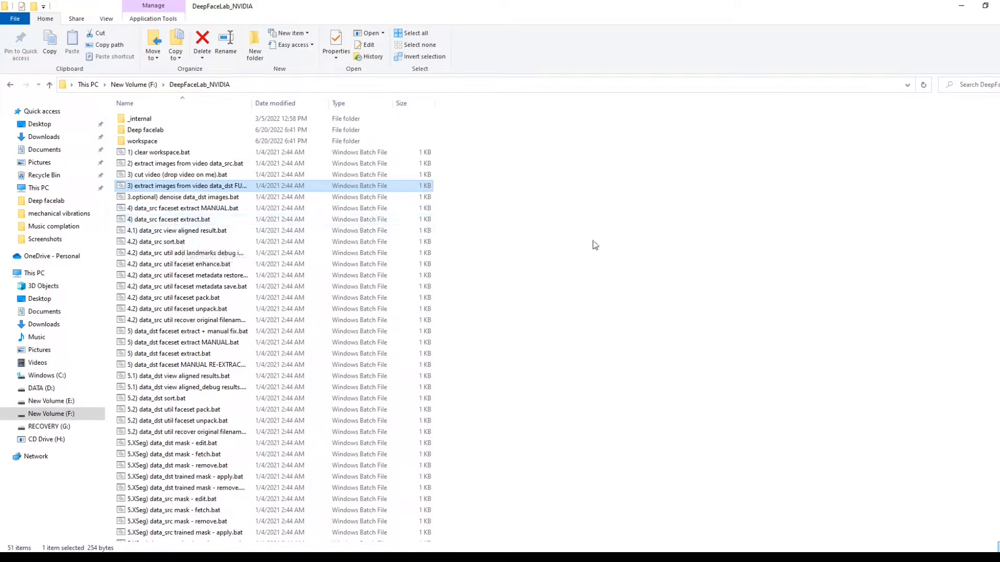
- Run "4) data_src faceset extract.bat" with GPU 0, face type wf, max faces 0, image size 512, JPEG quality 90 and no debug images
click(742, 239)
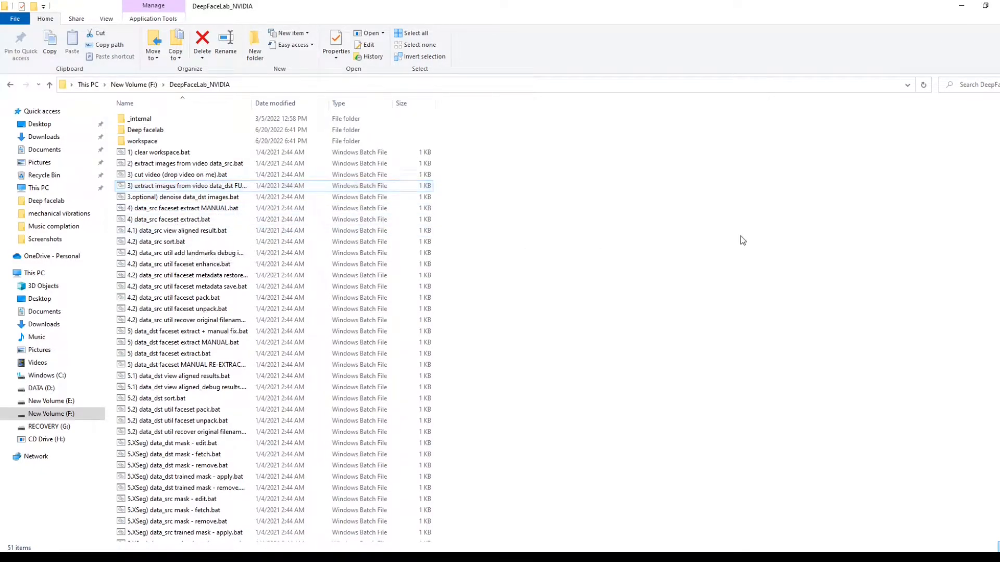
double_click(191, 222)
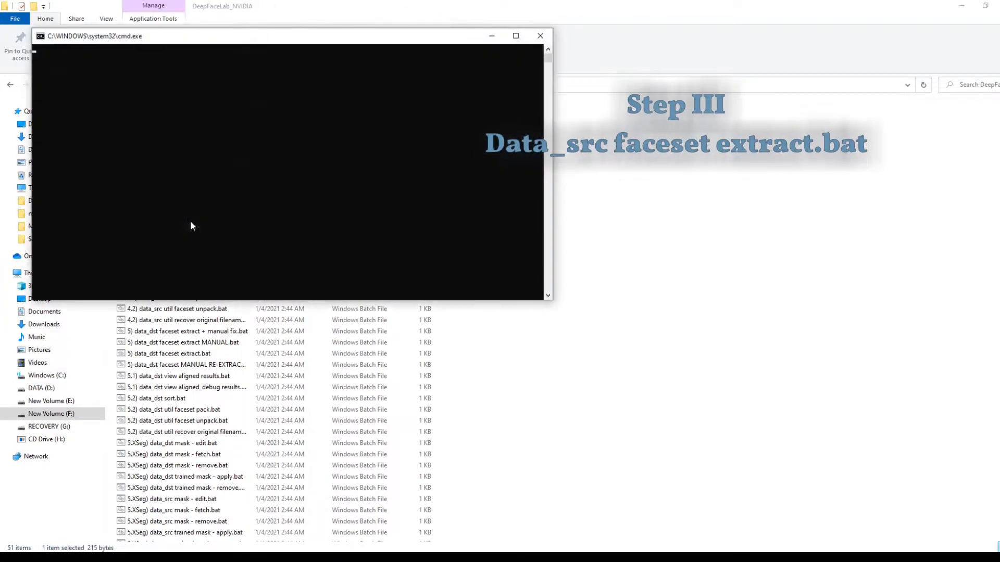
drag(324, 44, 615, 194)
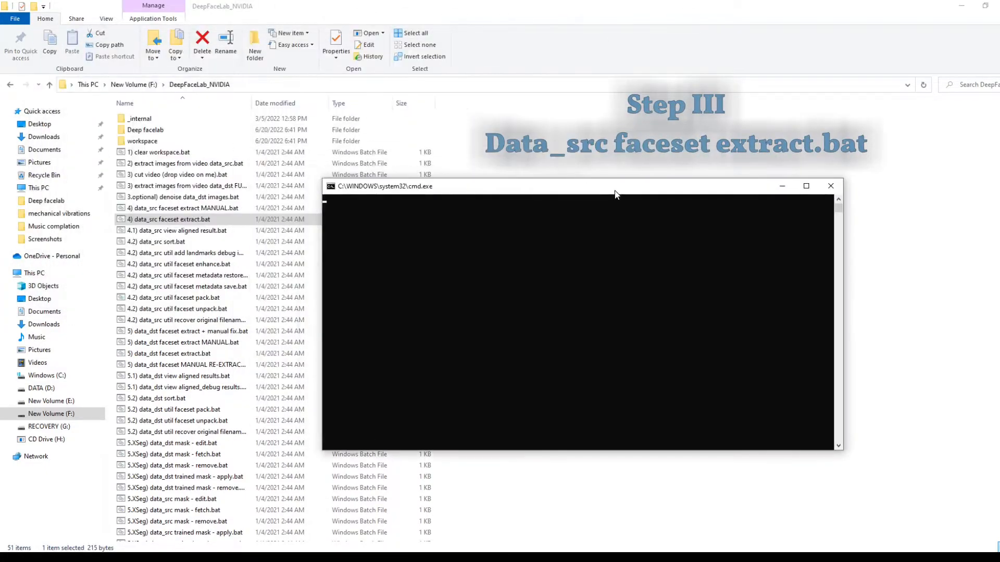
key(Return)
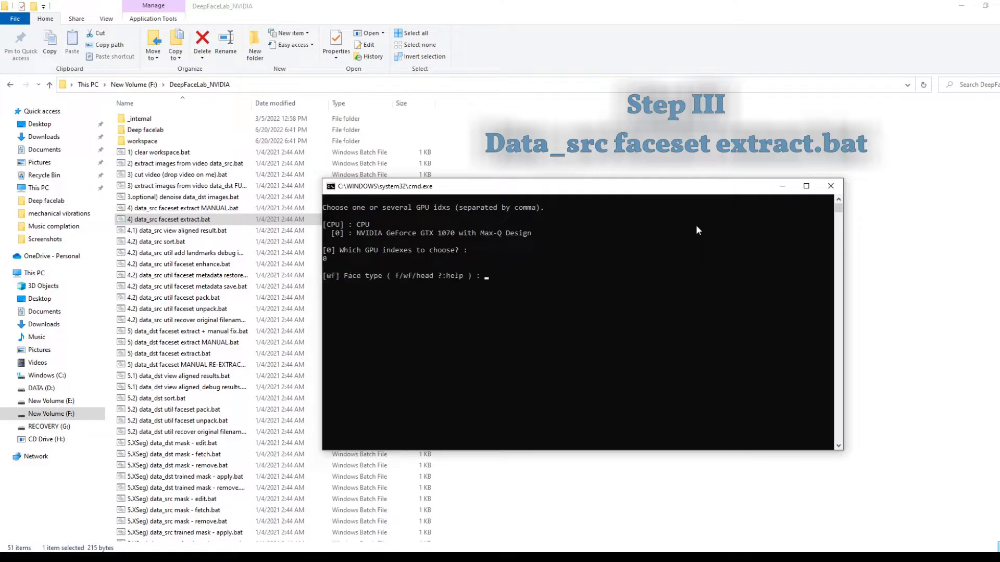
key(Return)
key(Return)
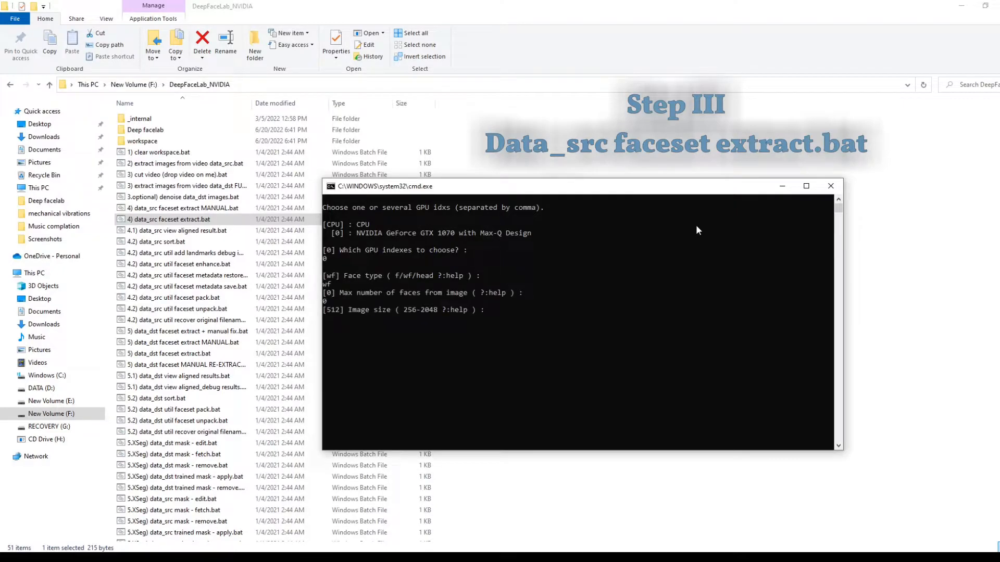
key(Return)
key(Return)
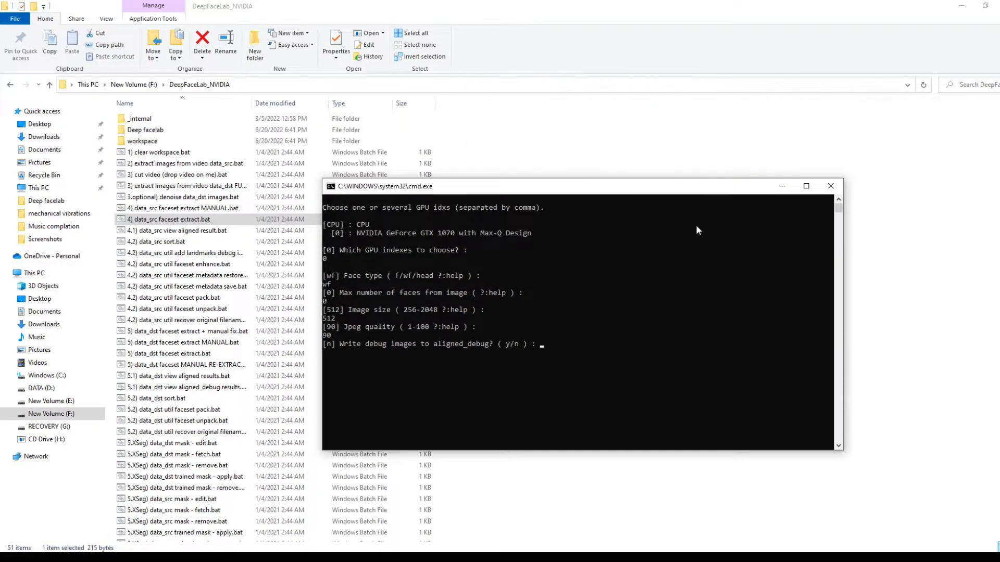
key(Return)
drag(596, 188, 504, 165)
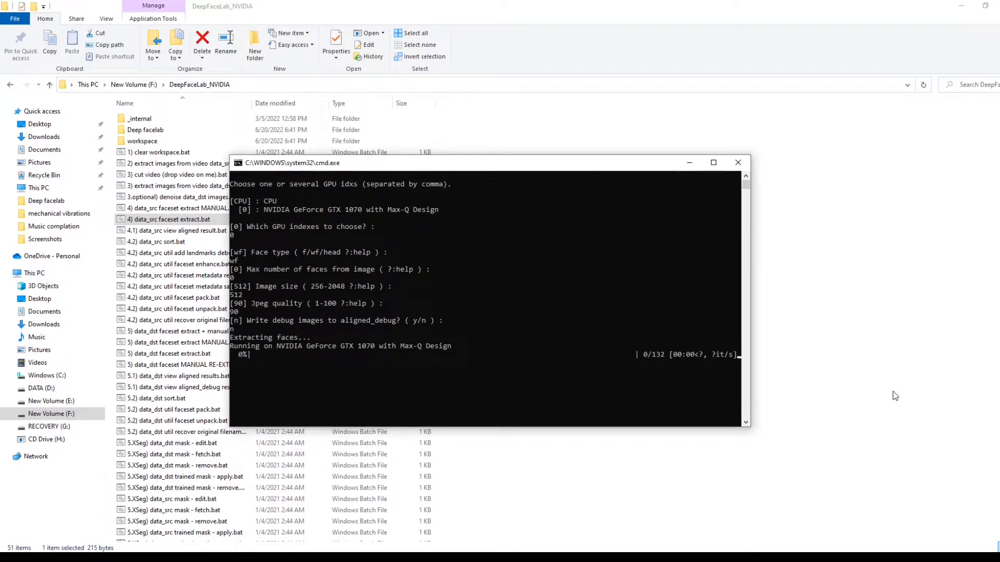
- Check the GPU 0 performance in Task Manager during the data_src face extraction, and dismiss the extraction console once it is done
right_click(705, 557)
click(729, 517)
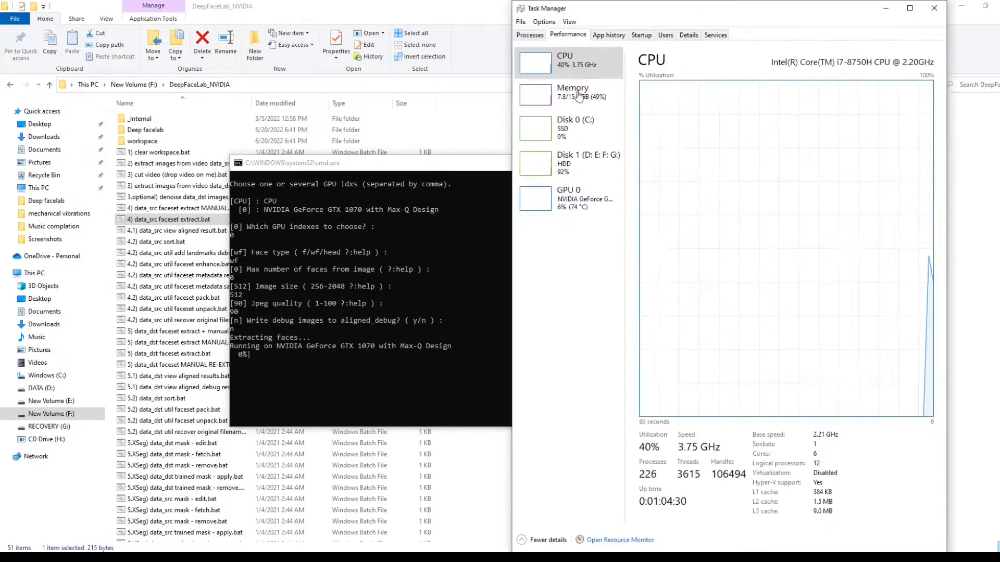
click(567, 198)
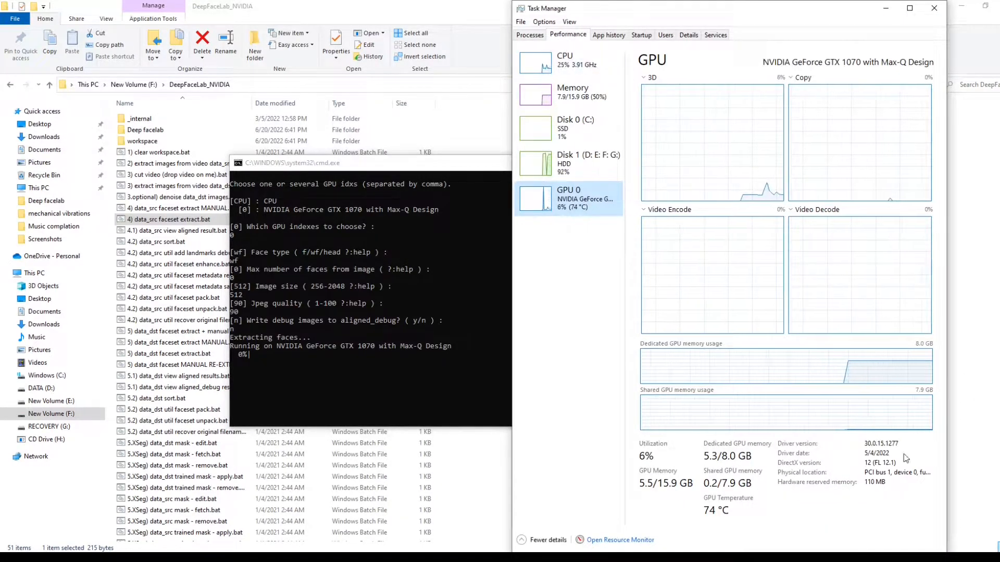
click(885, 8)
click(469, 557)
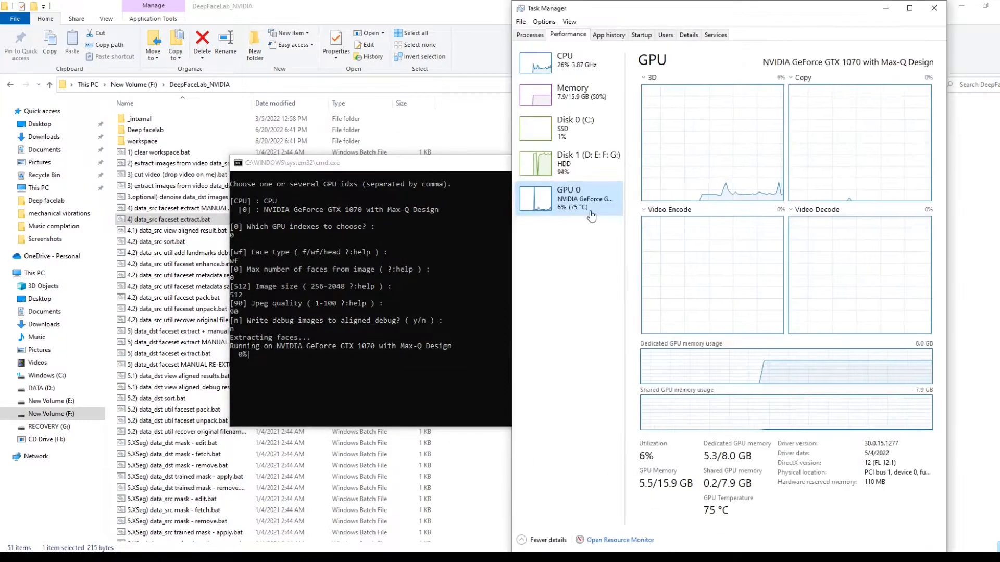
click(885, 8)
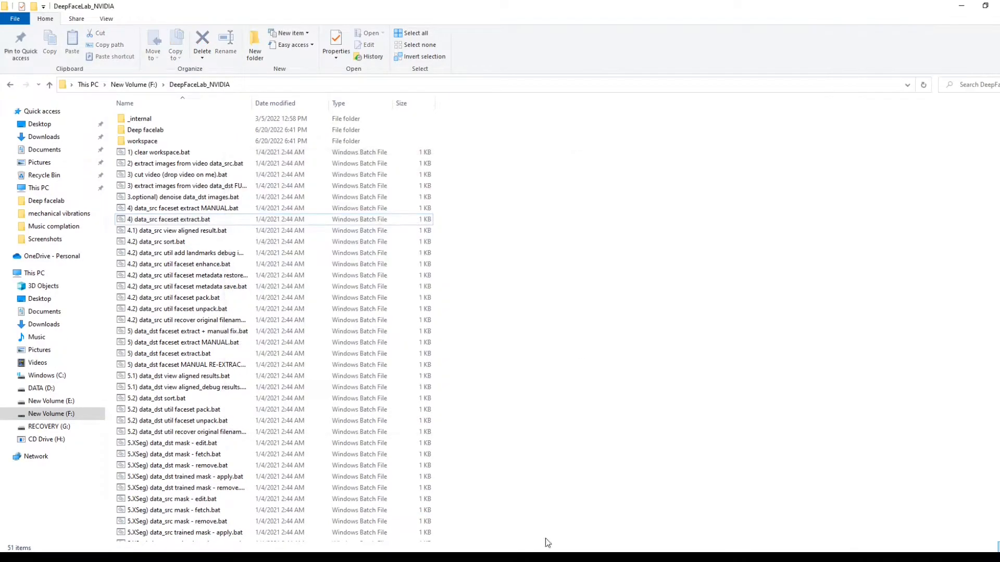
click(541, 556)
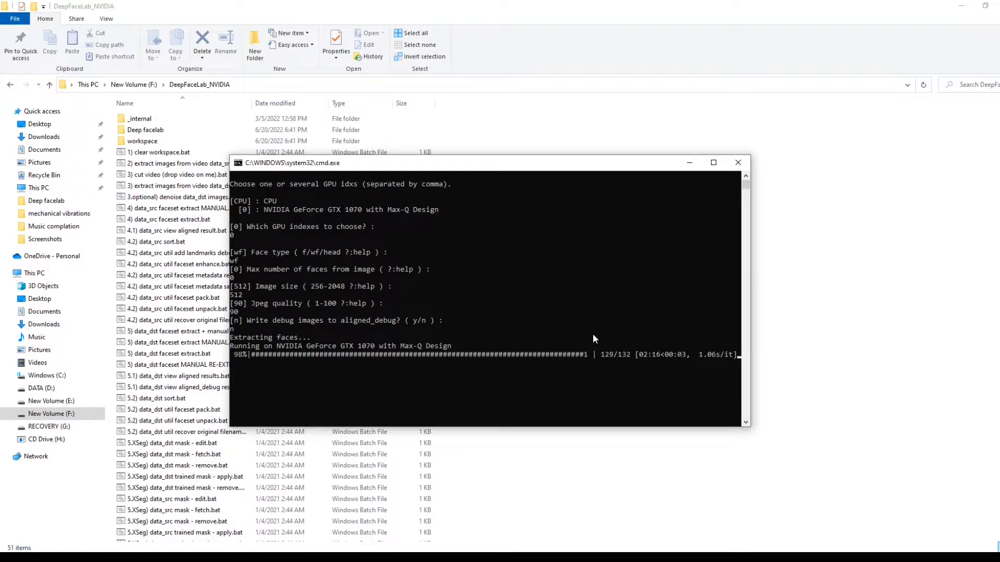
key(Return)
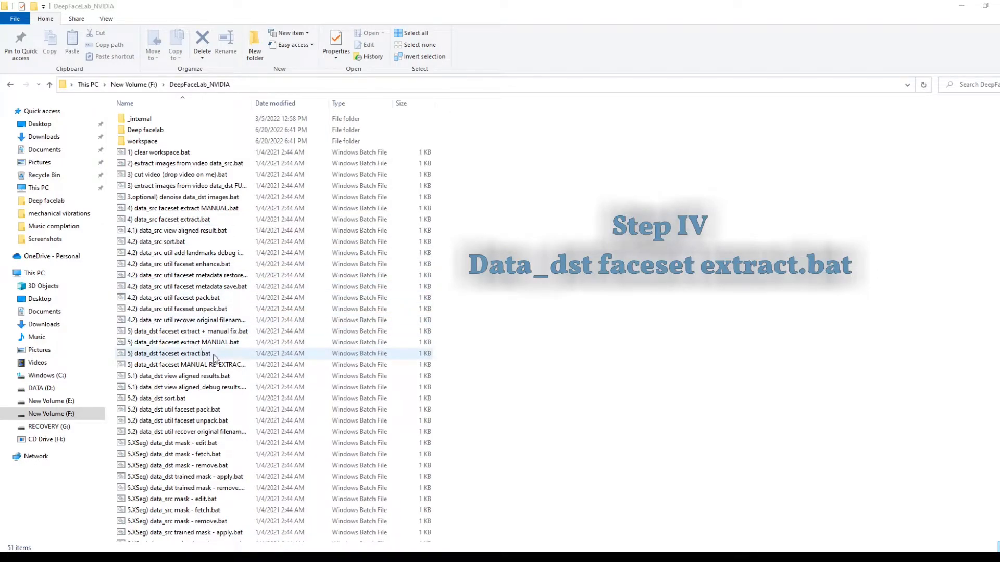
- Run "5) data_dst faceset extract.bat" with GPU 0, face type wf, image size 512 and JPEG quality 90
double_click(216, 354)
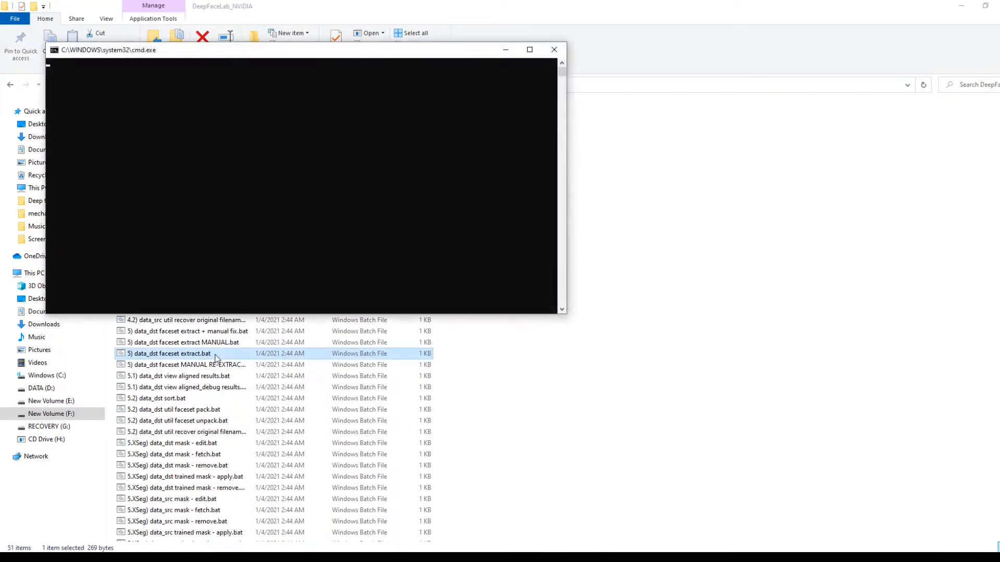
drag(248, 54, 473, 151)
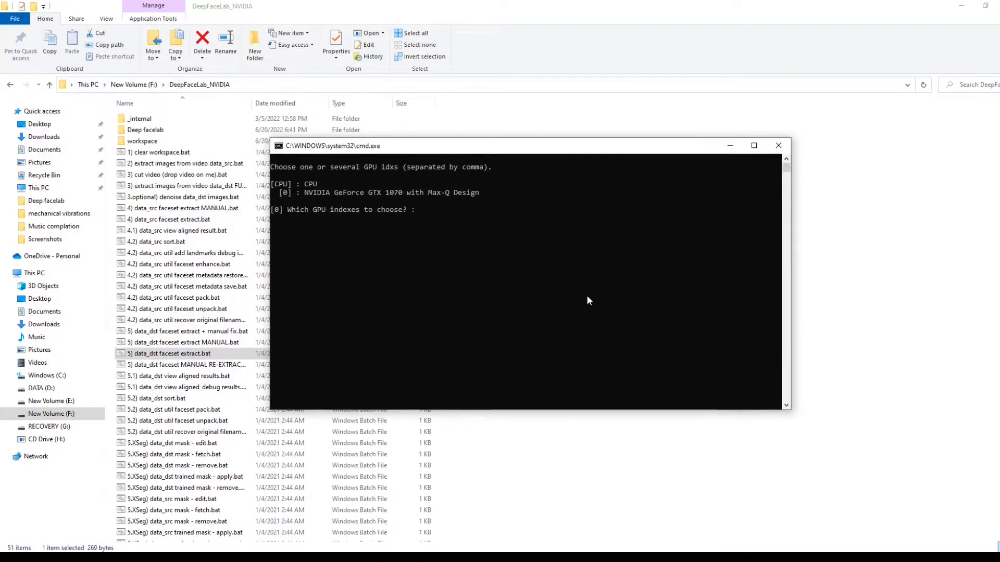
key(Return)
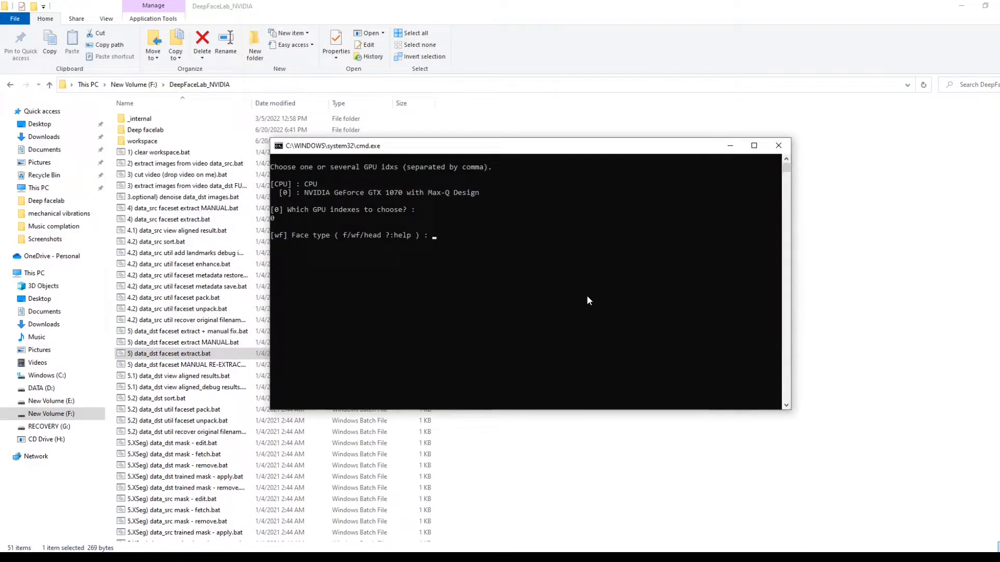
key(Return)
key(Return)
key(Return)
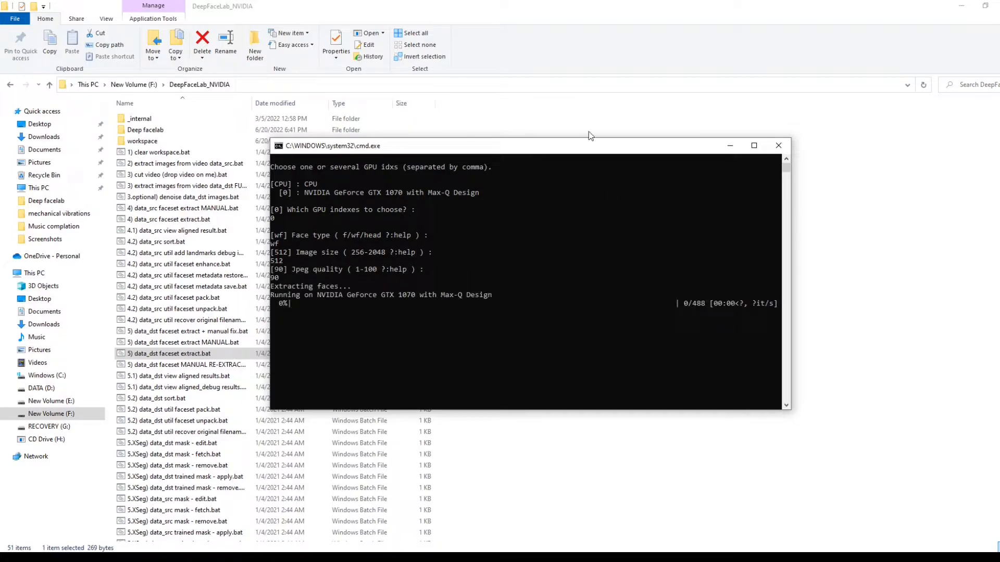
- Check the GPU load in Task Manager during the data_dst face extraction, and dismiss its console once it is done
click(629, 555)
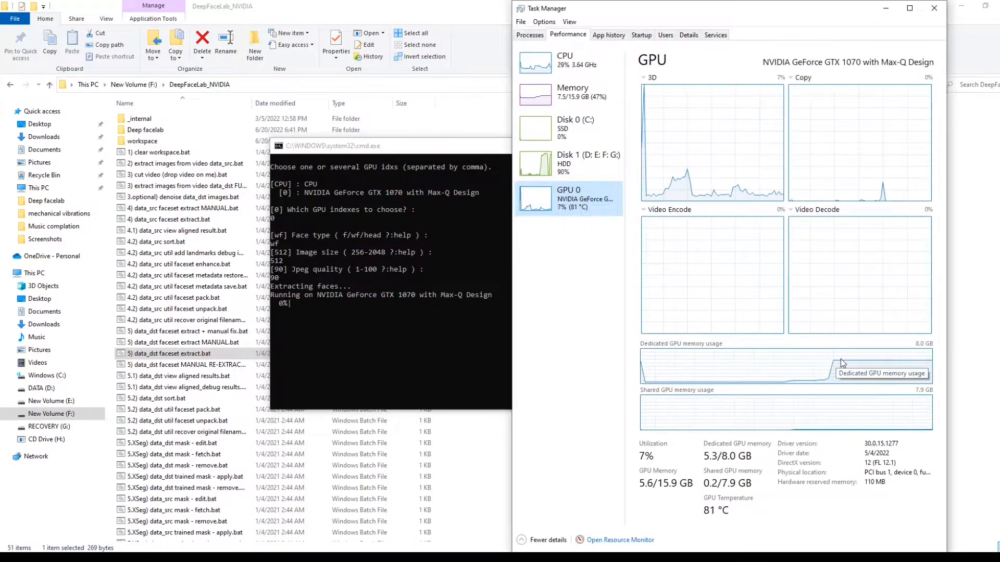
click(887, 8)
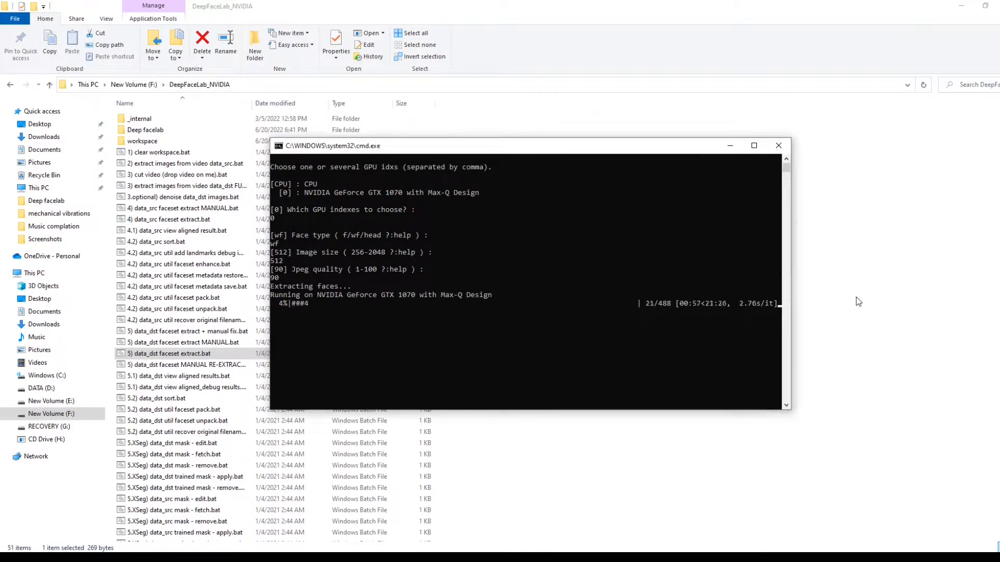
key(alt+Tab)
click(884, 9)
click(707, 487)
key(alt+Tab)
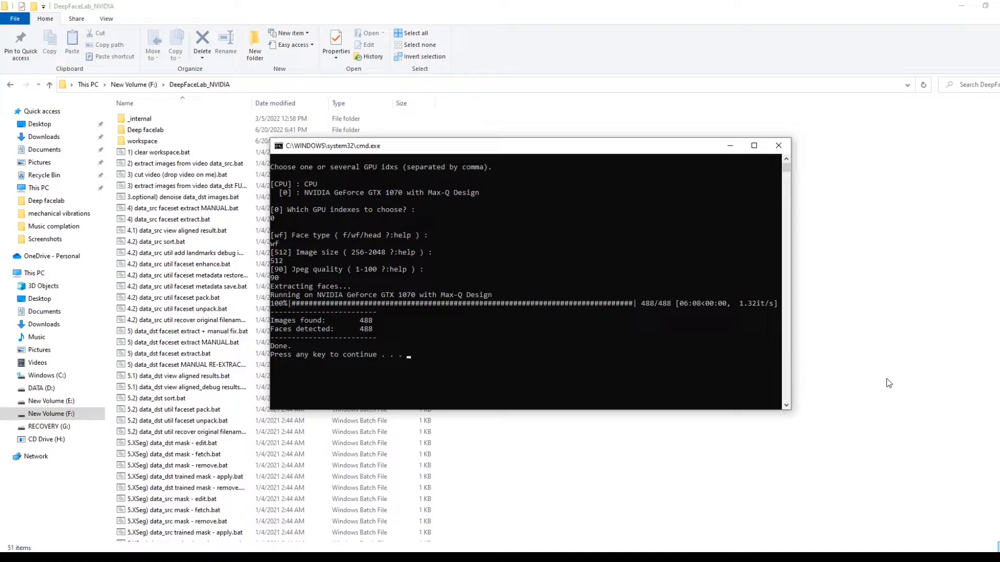
key(Return)
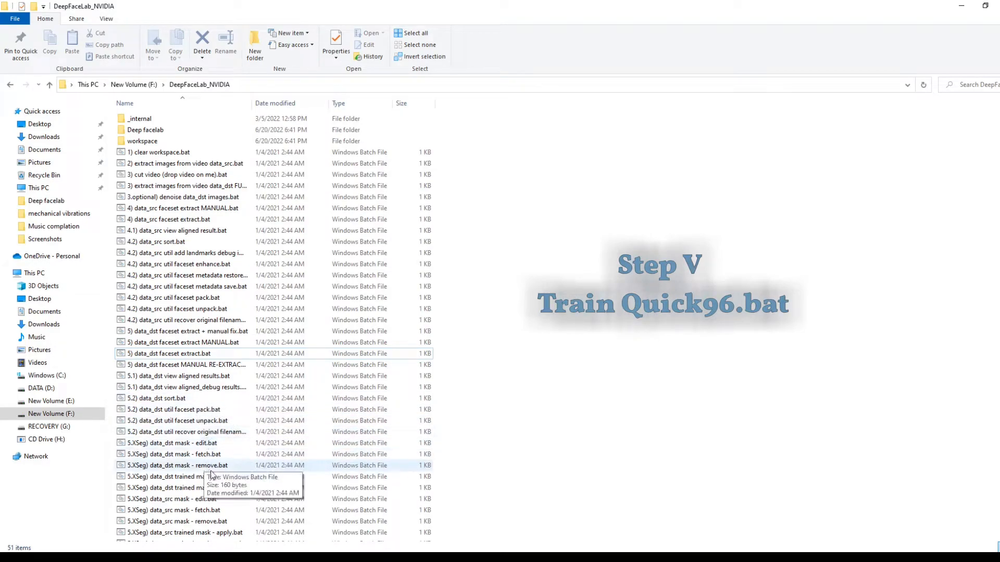
- Run "6) train Quick96.bat" with the default model name "new" and GPU 0 to start training
scroll(503, 366, down, 4)
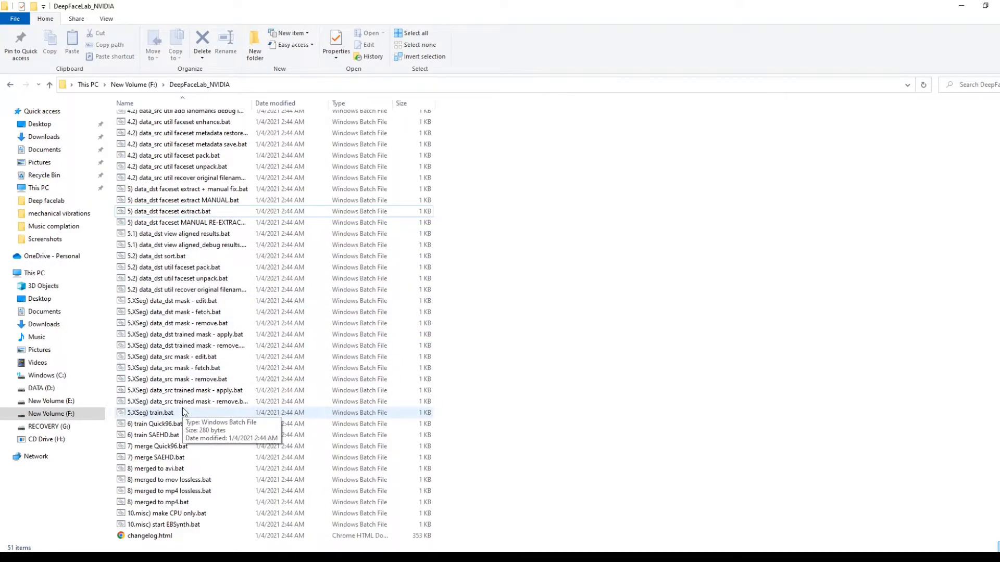
double_click(156, 423)
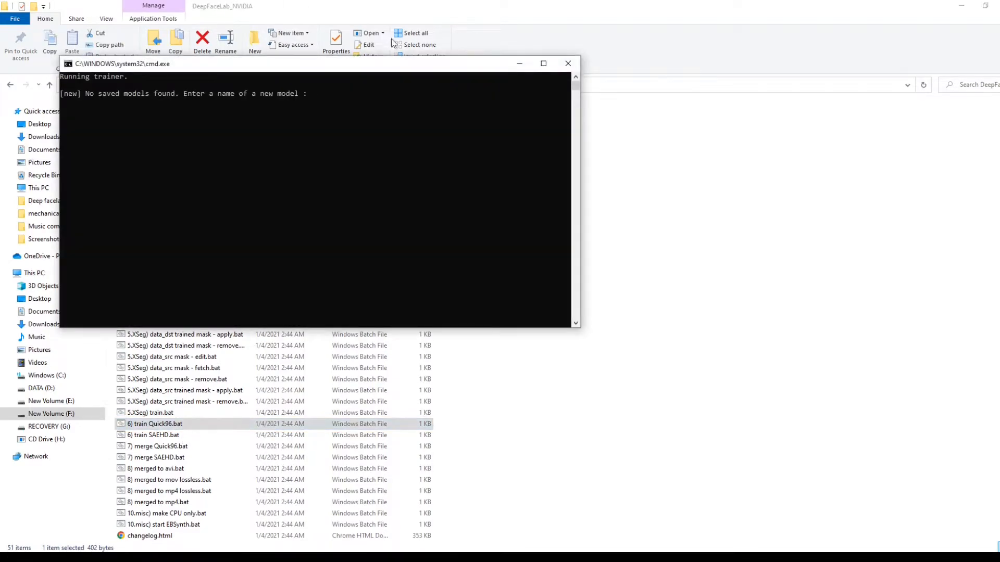
key(Return)
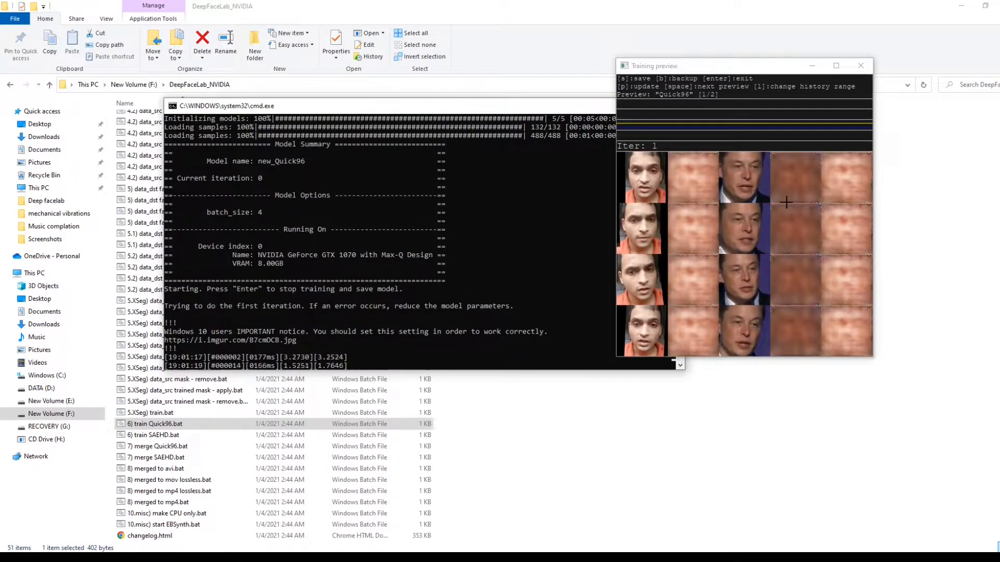
- Try the Training preview window full screen, restore it and place it partly over the training console
click(778, 71)
drag(778, 71, 635, 130)
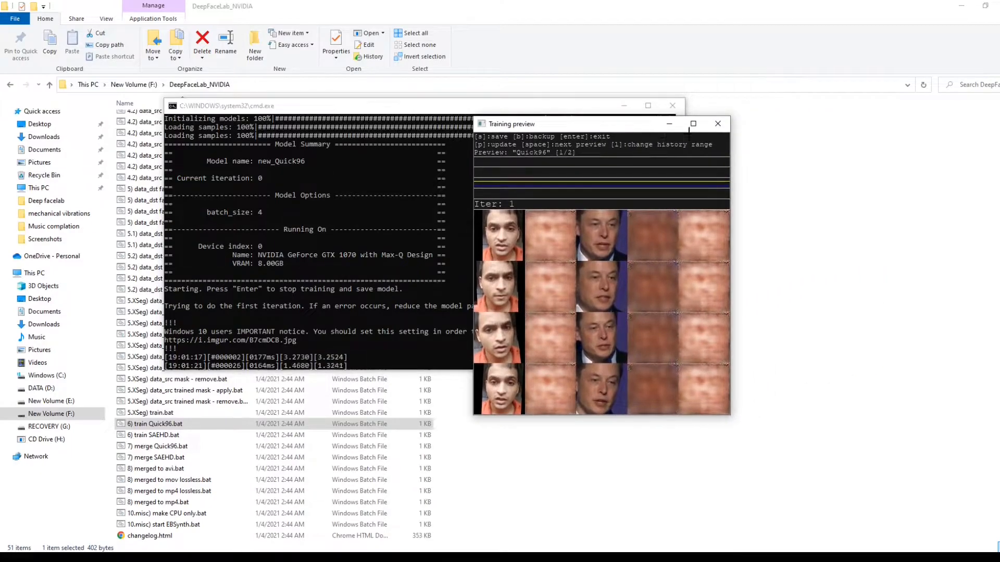
click(694, 127)
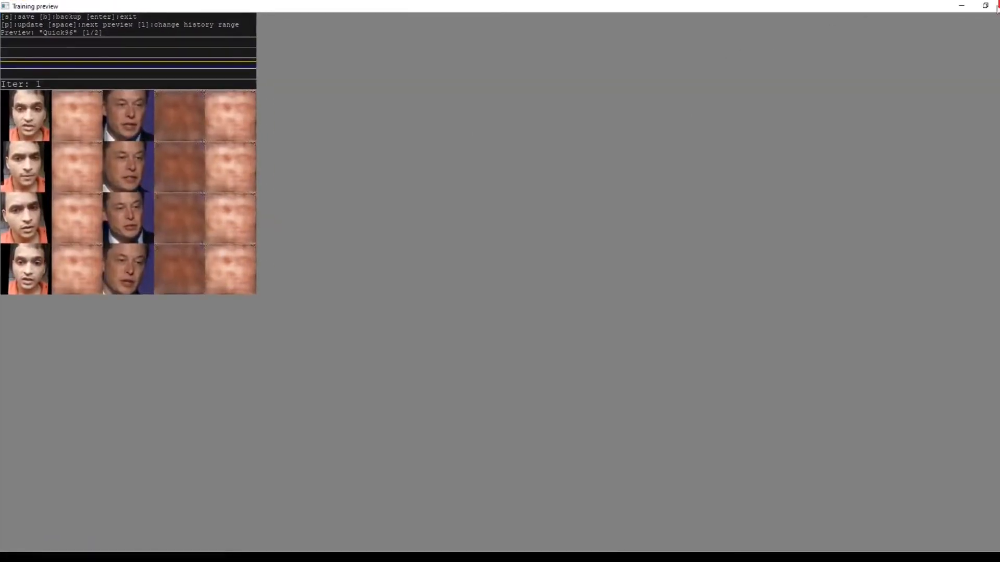
click(973, 7)
drag(619, 128, 657, 158)
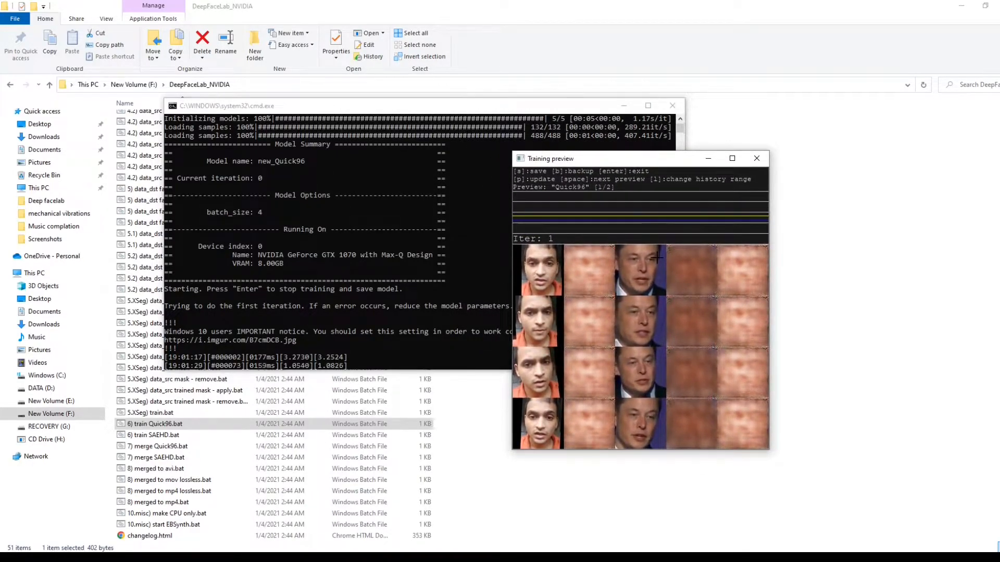
- Refresh the training preview repeatedly, look at the plain and masked Quick96 previews, and move the preview window clear of the console
key(p)
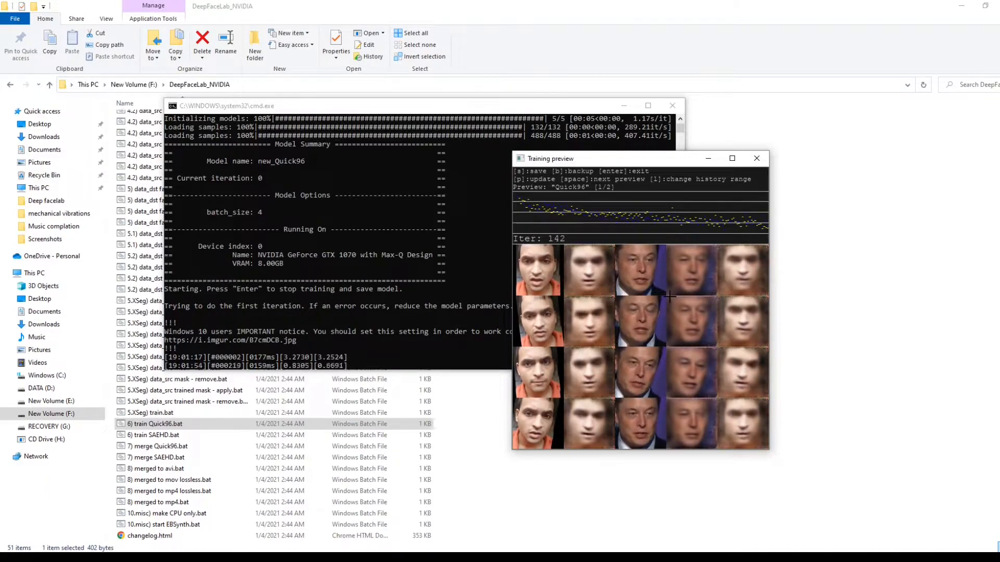
key(p)
key(space)
key(space)
key(p)
key(p)
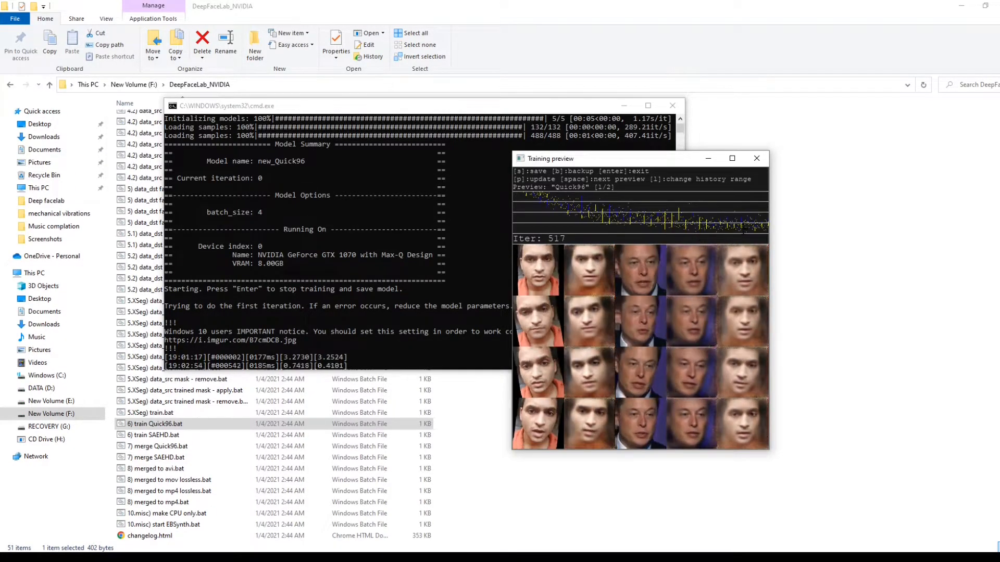
drag(610, 161, 763, 152)
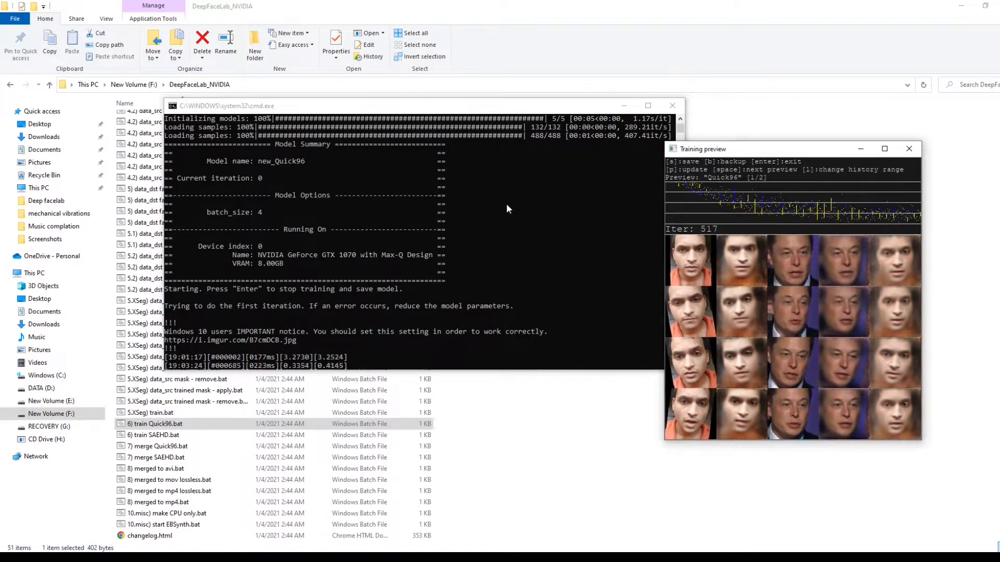
key(p)
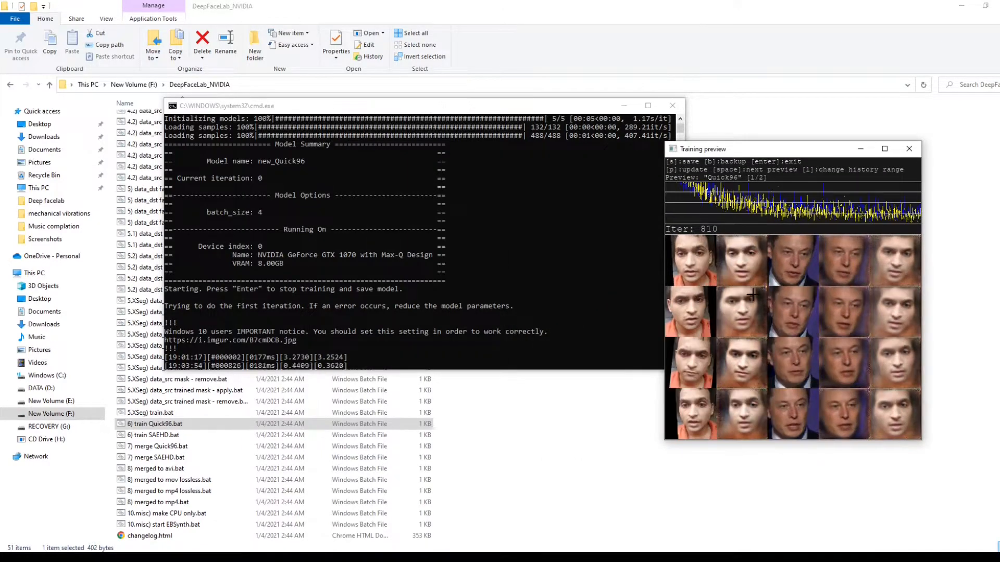
key(p)
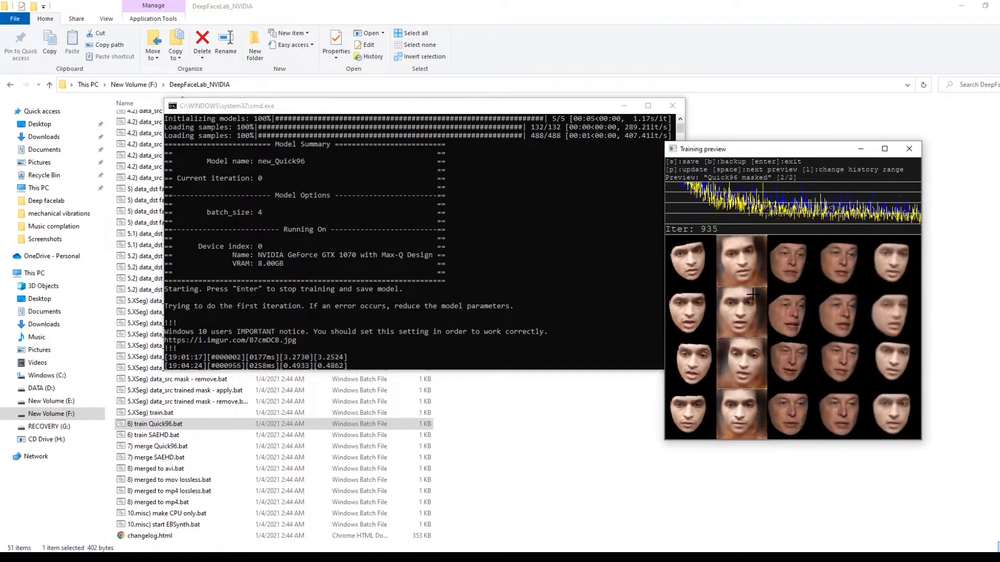
- Check the GPU 0 usage in Task Manager during the Quick96 training and put its window away again
key(ctrl+shift+Escape)
drag(677, 8, 423, 8)
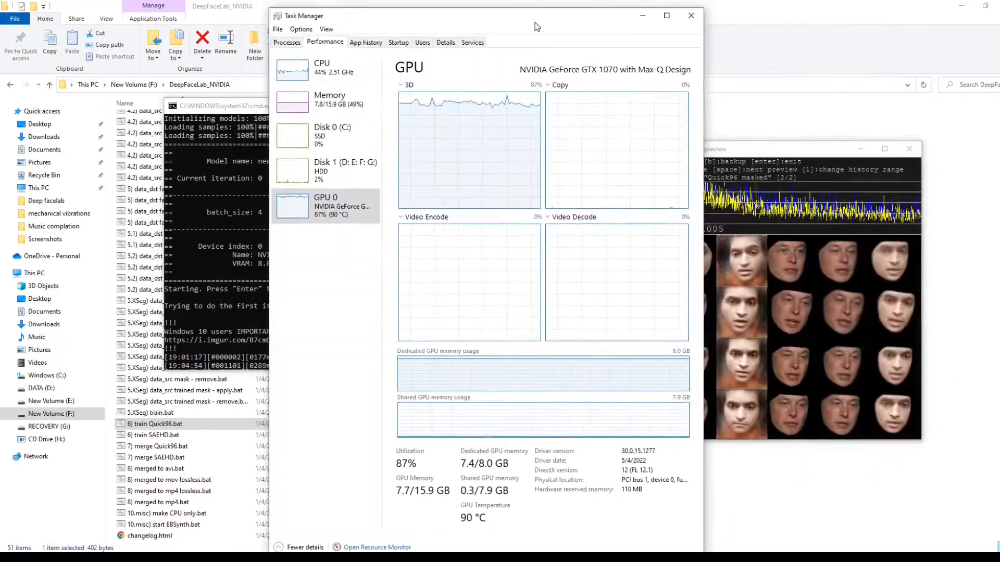
click(679, 10)
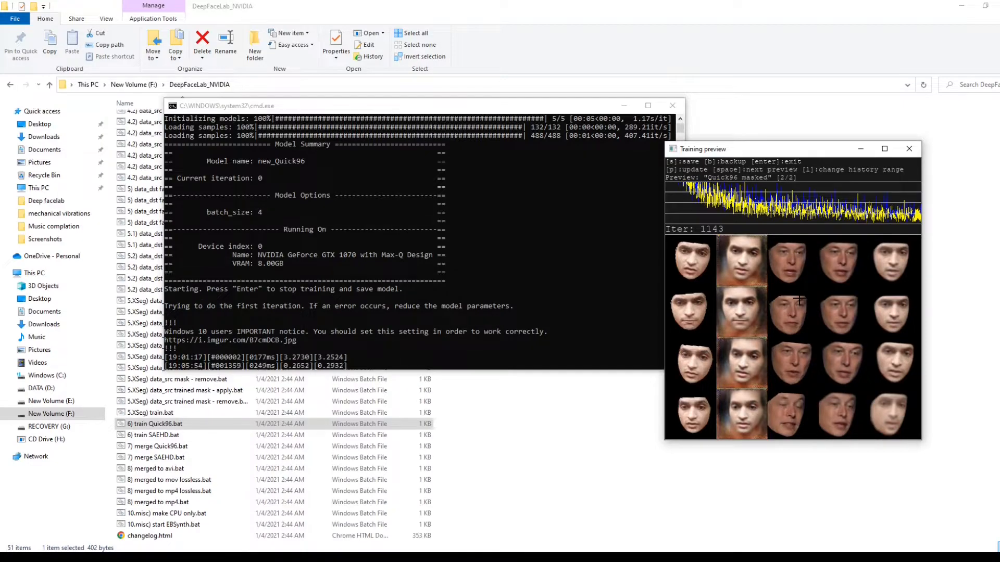
- Alternate between the plain and masked Quick96 previews to compare the faces as training progresses
key(space)
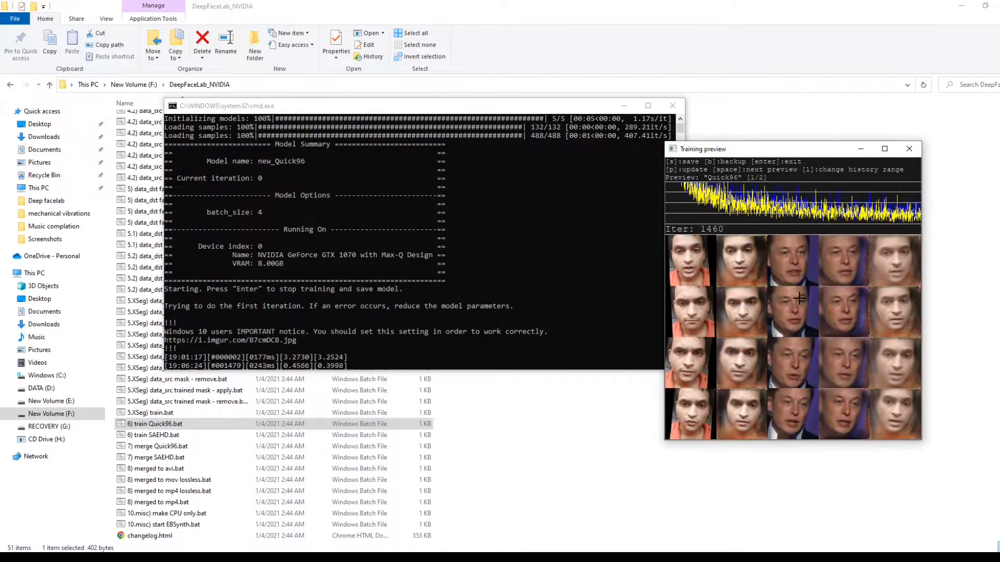
key(space)
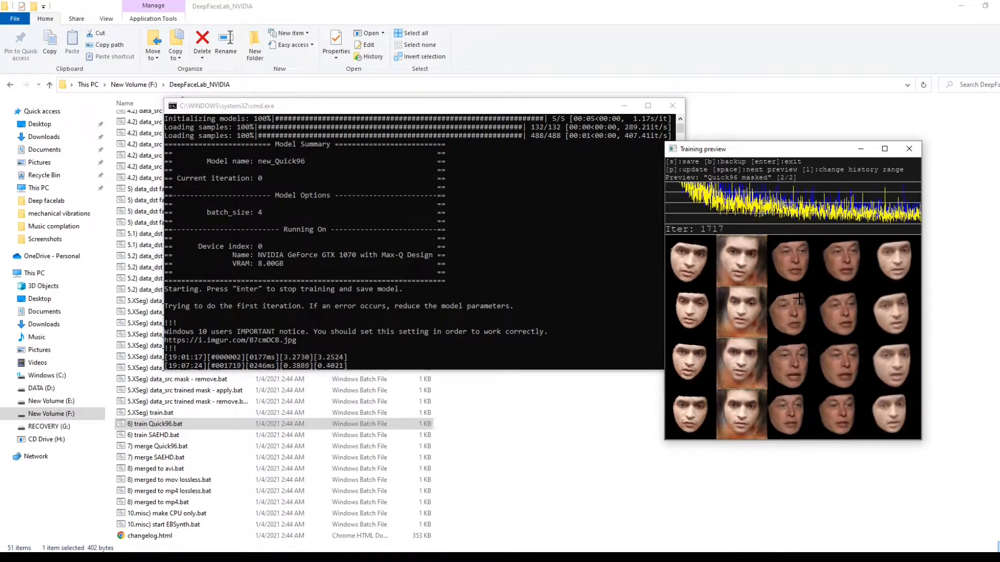
key(space)
key(space)
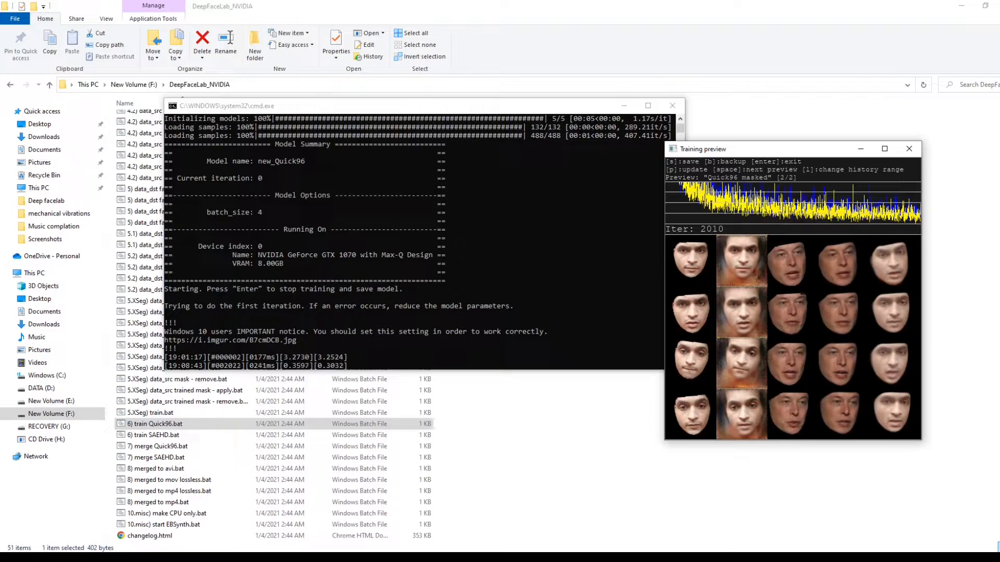
key(space)
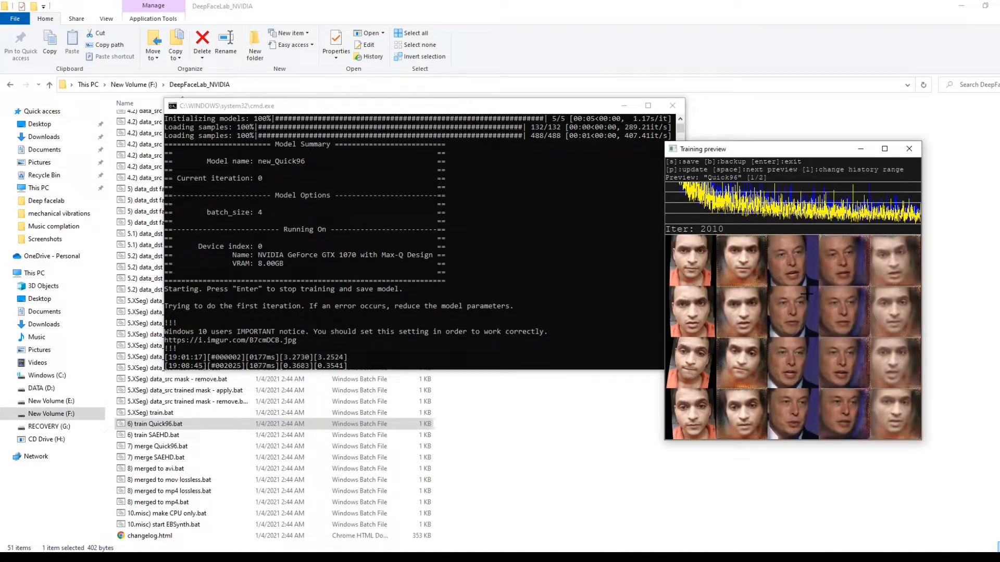
key(space)
- Save the Quick96 model, stop the training and close the training console
key(s)
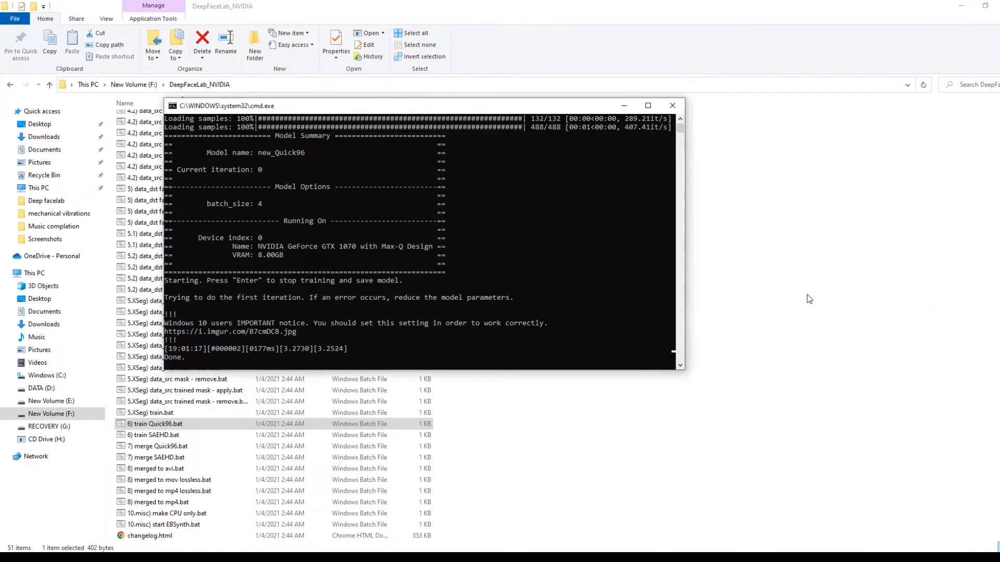
click(564, 255)
key(Return)
click(672, 103)
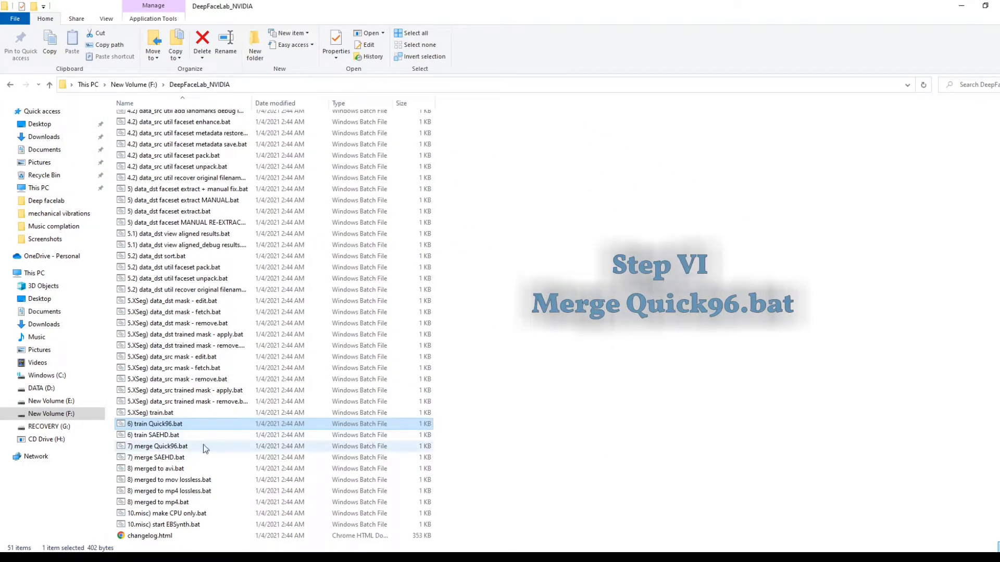
- Run 7) merge Quick96.bat with the latest model "new", GPU index 0, the interactive merger and the remaining defaults
double_click(191, 448)
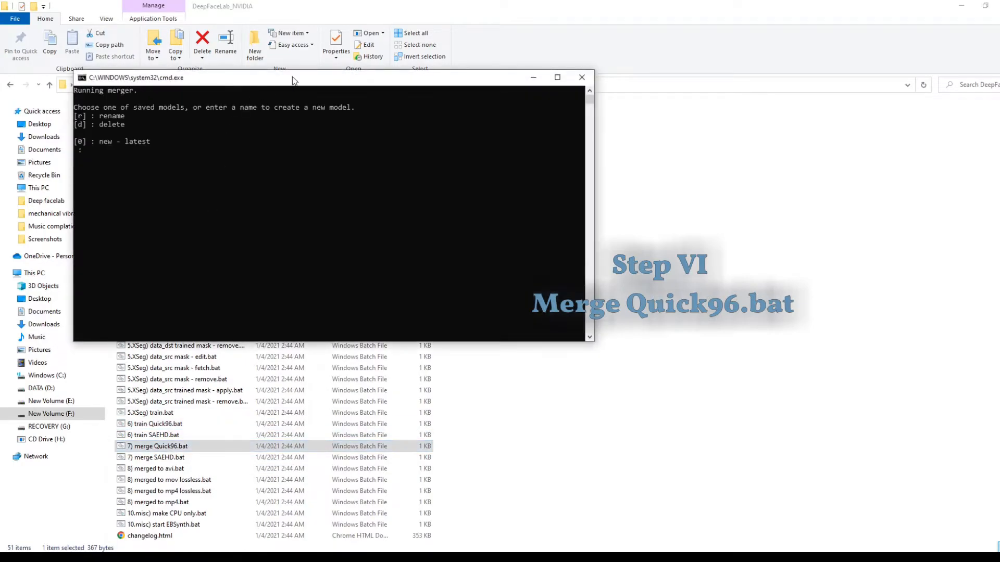
drag(293, 80, 612, 162)
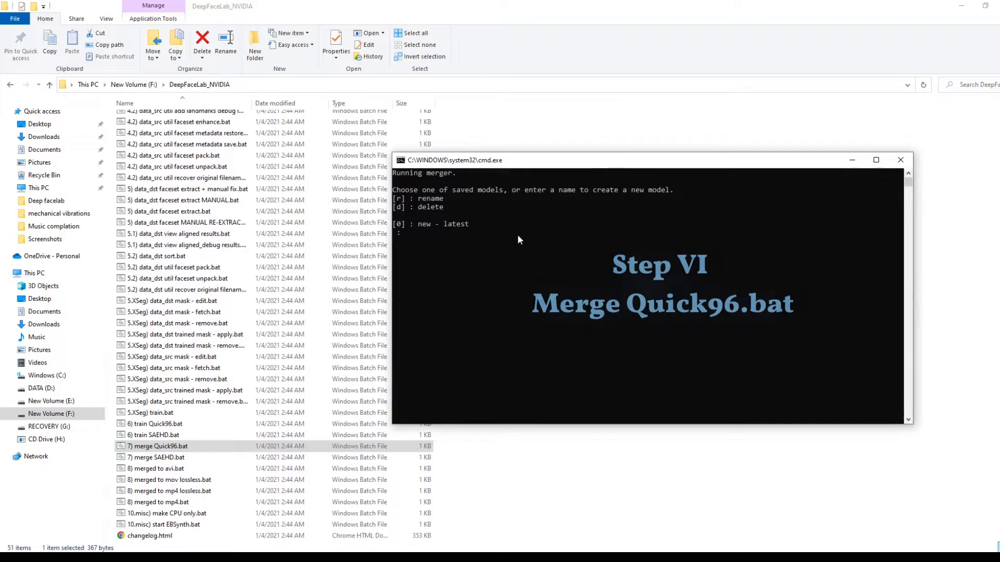
key(Return)
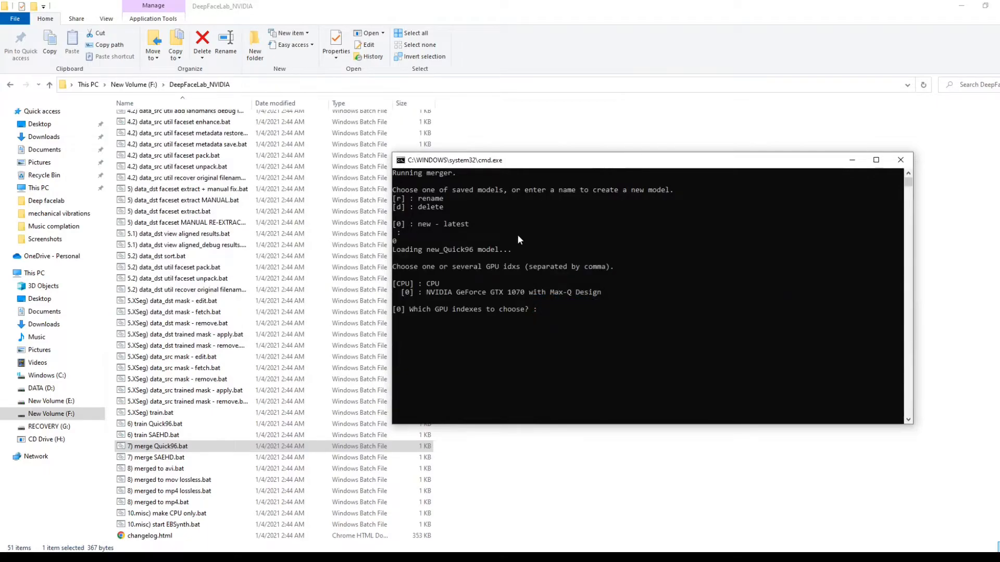
key(Return)
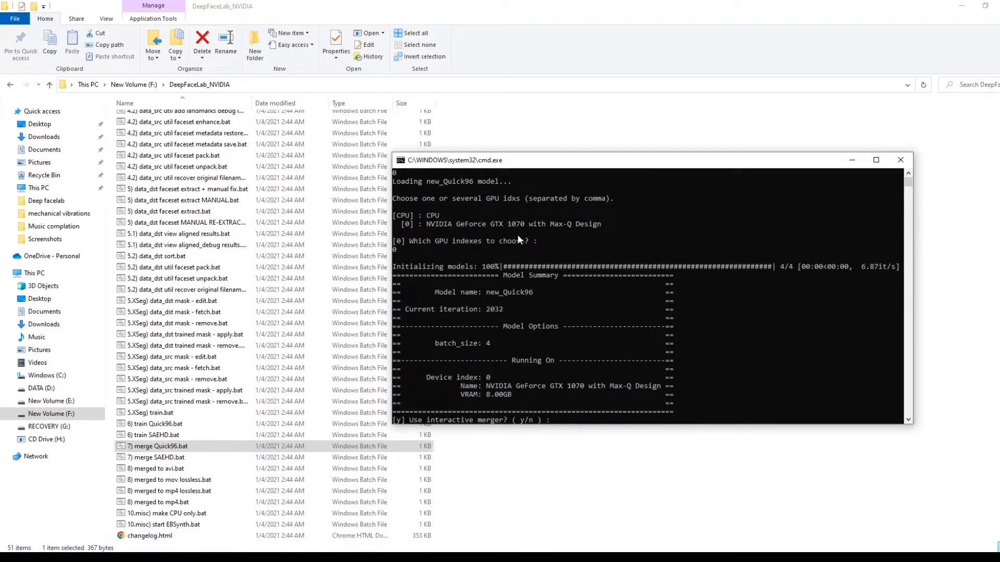
key(Return)
key(Return)
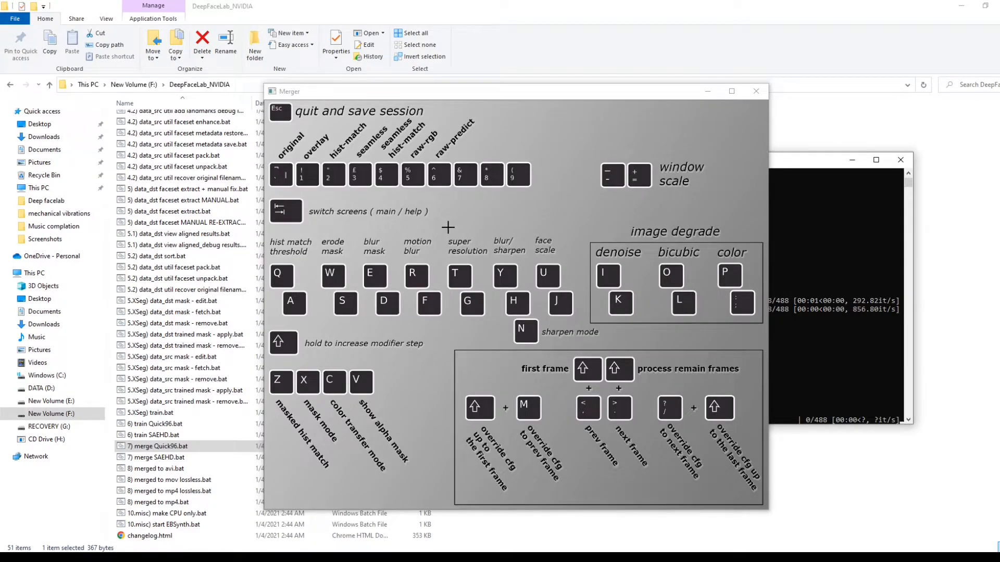
- Arrange the Merger window and its console side by side so the merge settings read-out stays readable
drag(508, 94, 636, 272)
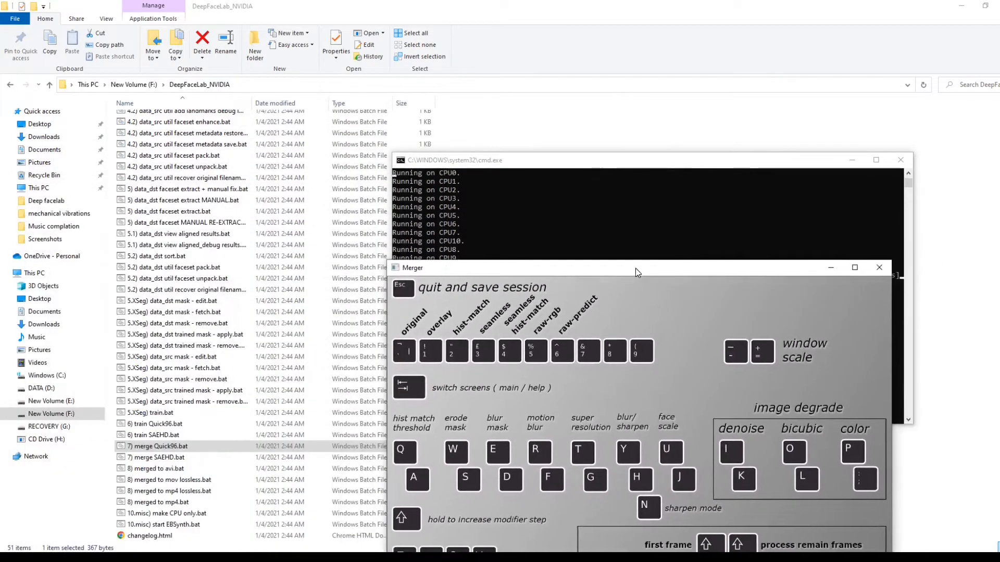
drag(594, 161, 242, 134)
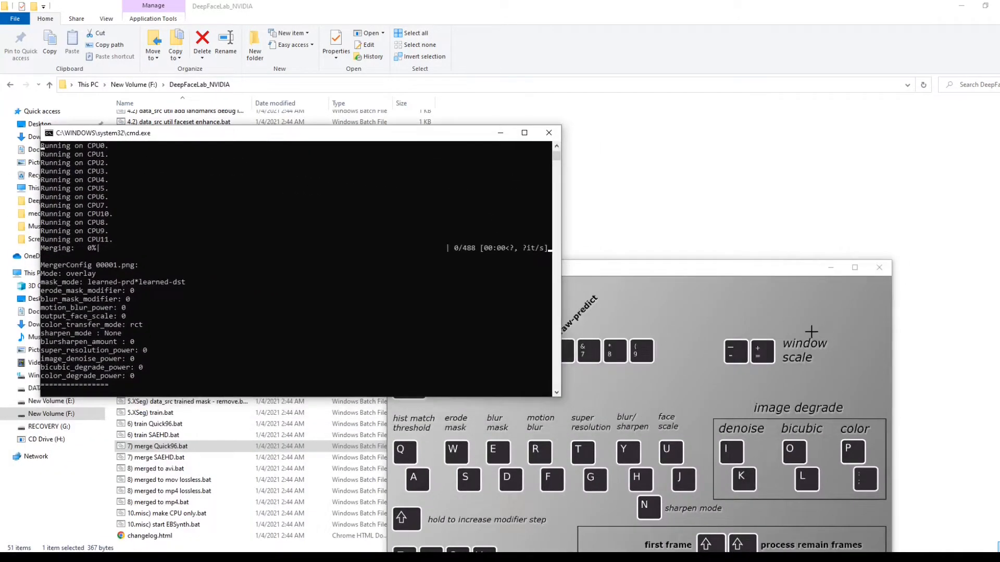
drag(680, 266, 707, 87)
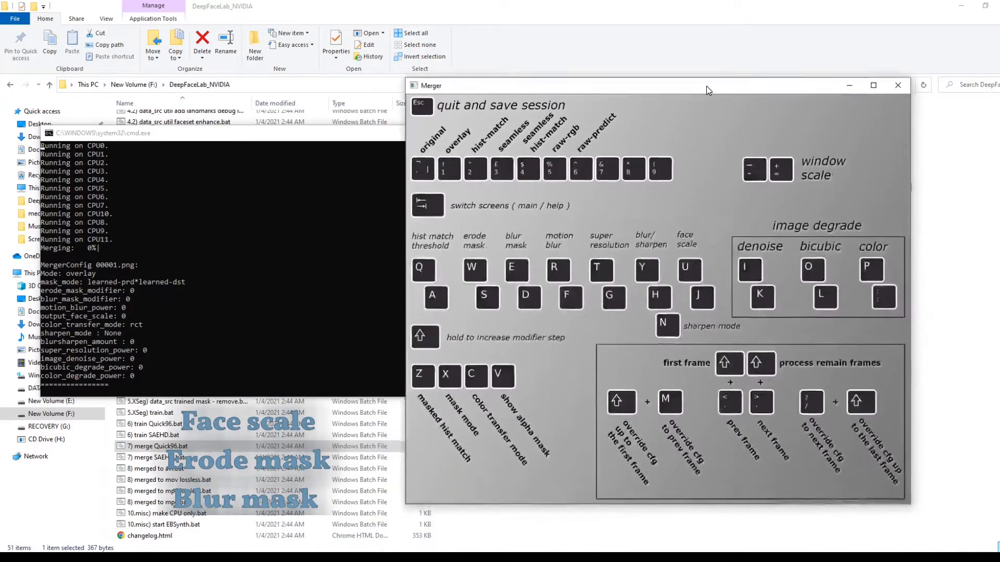
- Alternate between the Merger's frame preview and its shortcut help screen, keeping the window clear of the console
key(Tab)
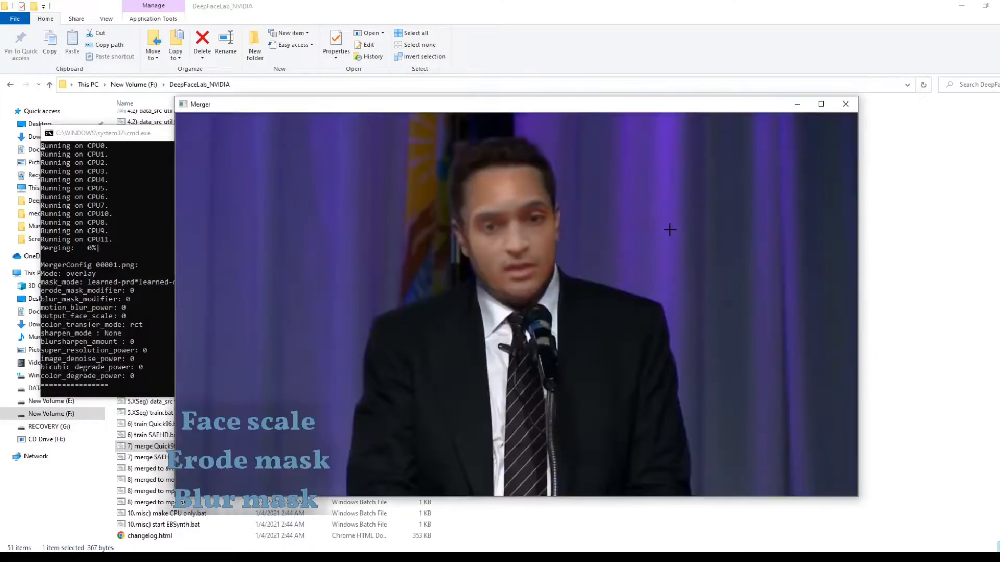
drag(605, 106, 673, 111)
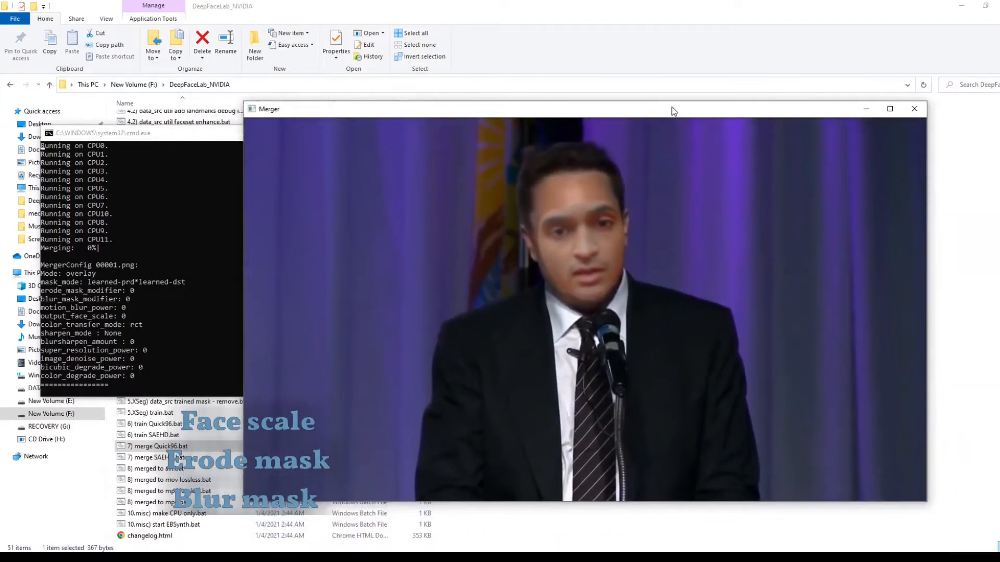
key(Tab)
drag(466, 114, 602, 107)
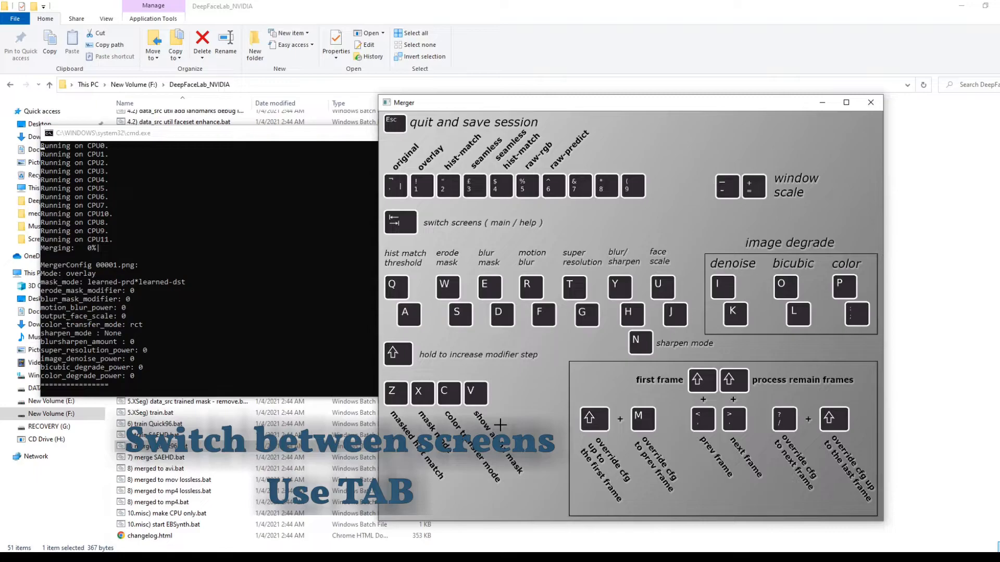
key(Tab)
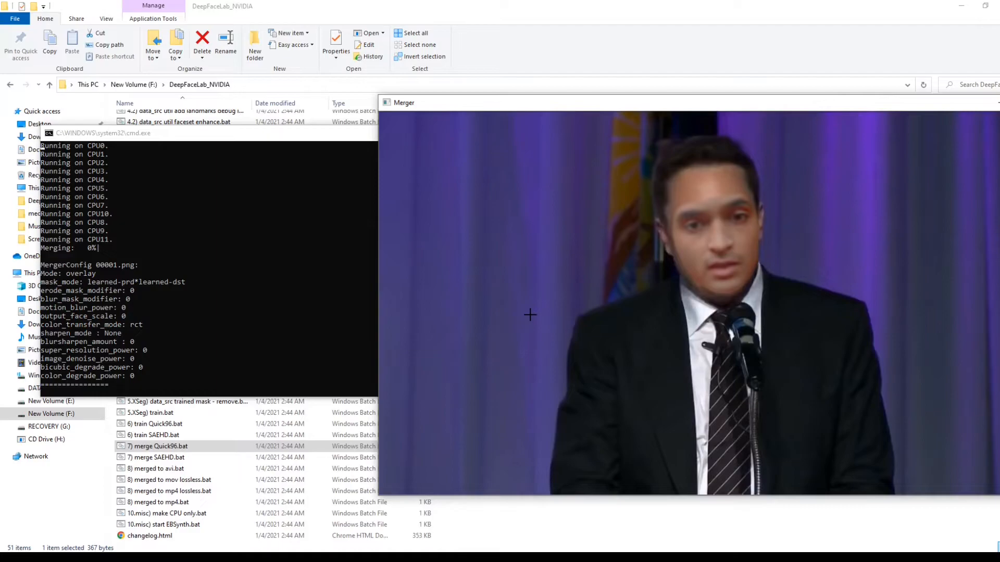
key(Tab)
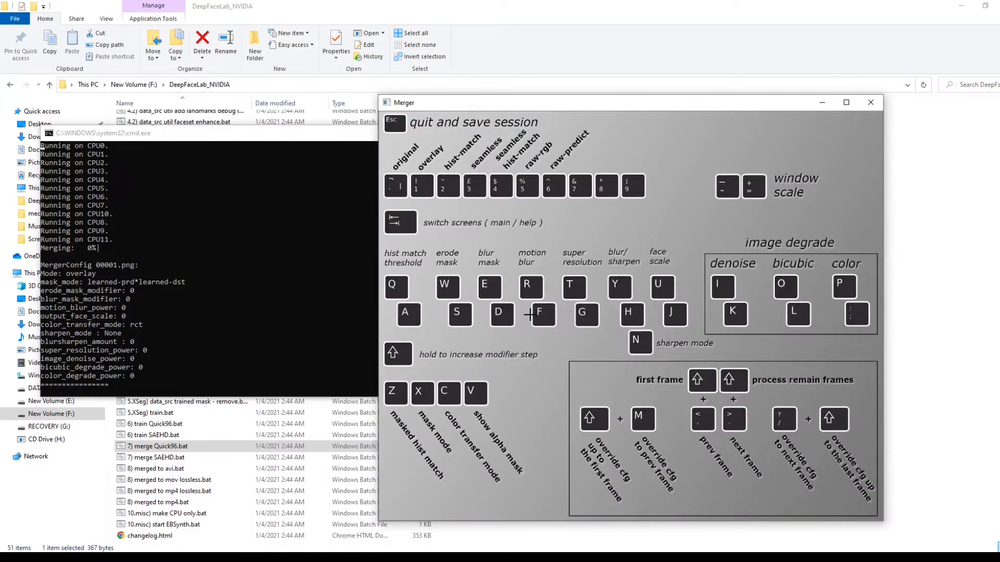
- Adjust the erode mask modifier up and down on the frame preview and set it to 10
key(Tab)
key(w)
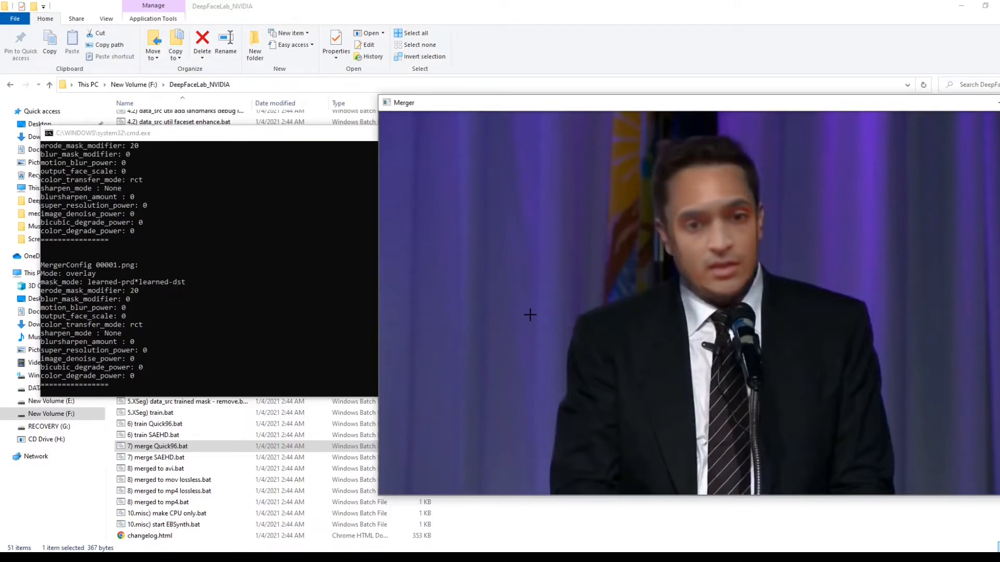
key(s)
key(s)
key(s)
key(s)
key(s)
key(s)
key(s)
key(s)
key(s)
key(s)
key(s)
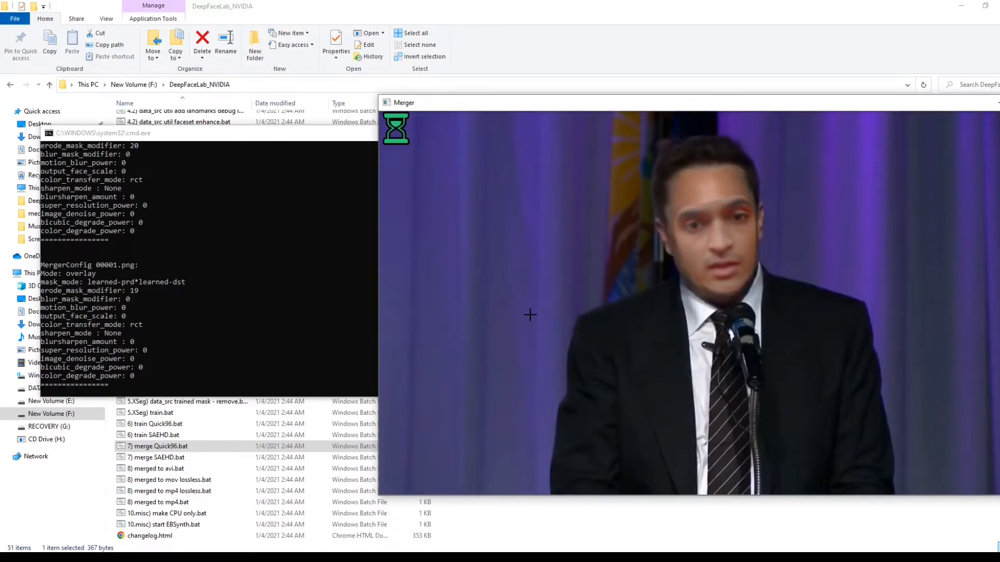
key(w)
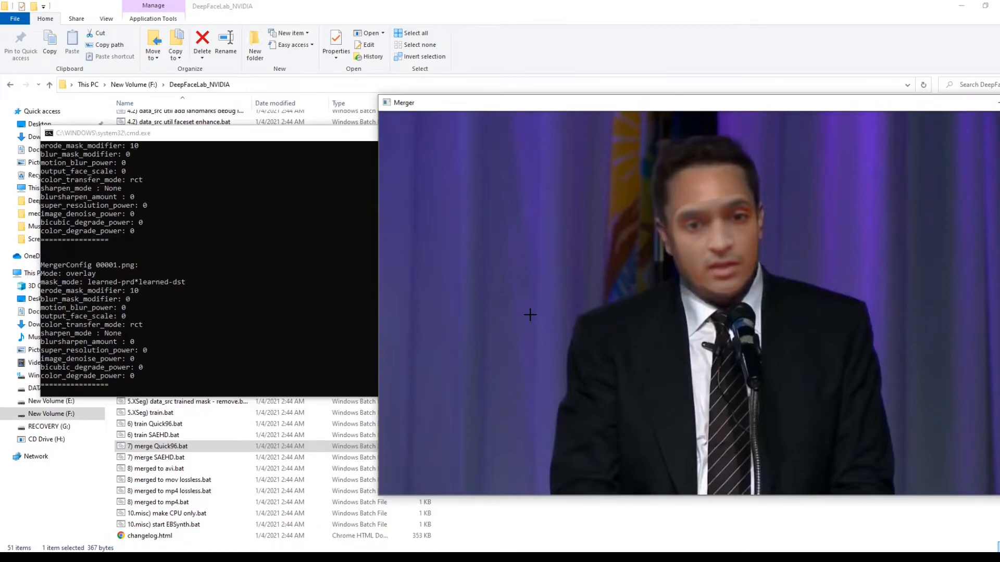
- Raise the blur mask modifier of the swapped face to 128
key(Tab)
key(Tab)
key(e)
key(e)
key(e)
key(e)
key(e)
key(e)
key(e)
key(e)
key(e)
key(e)
key(e)
key(e)
key(e)
key(e)
key(e)
key(e)
key(e)
key(e)
key(e)
key(e)
key(e)
key(e)
key(e)
key(e)
key(e)
key(e)
key(e)
key(e)
key(e)
key(e)
key(e)
key(e)
key(e)
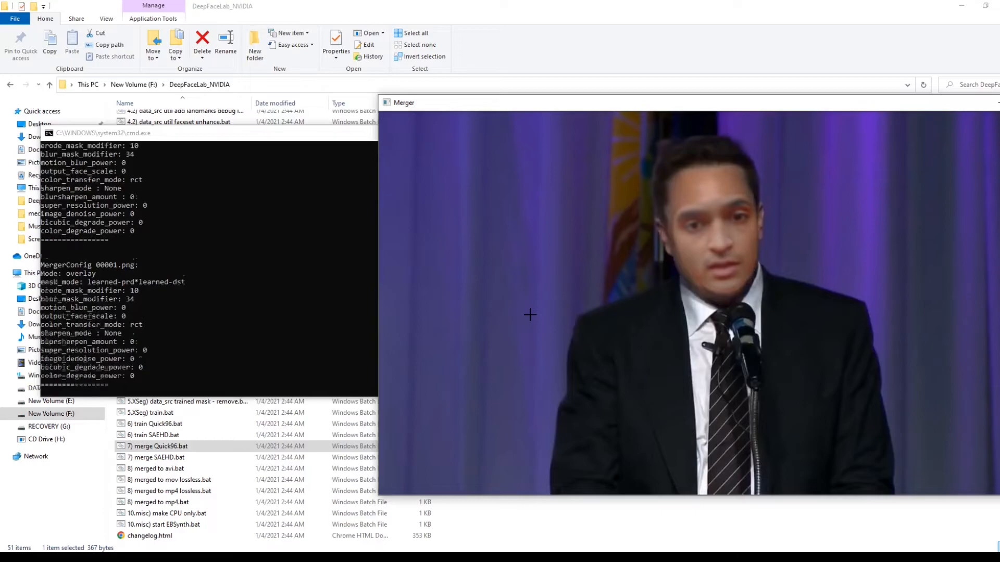
key(e)
key(e)
key(e)
key(e)
key(e)
key(e)
key(e)
key(e)
key(e)
key(e)
key(e)
key(e)
key(e)
key(e)
key(e)
key(e)
key(e)
key(e)
key(e)
key(e)
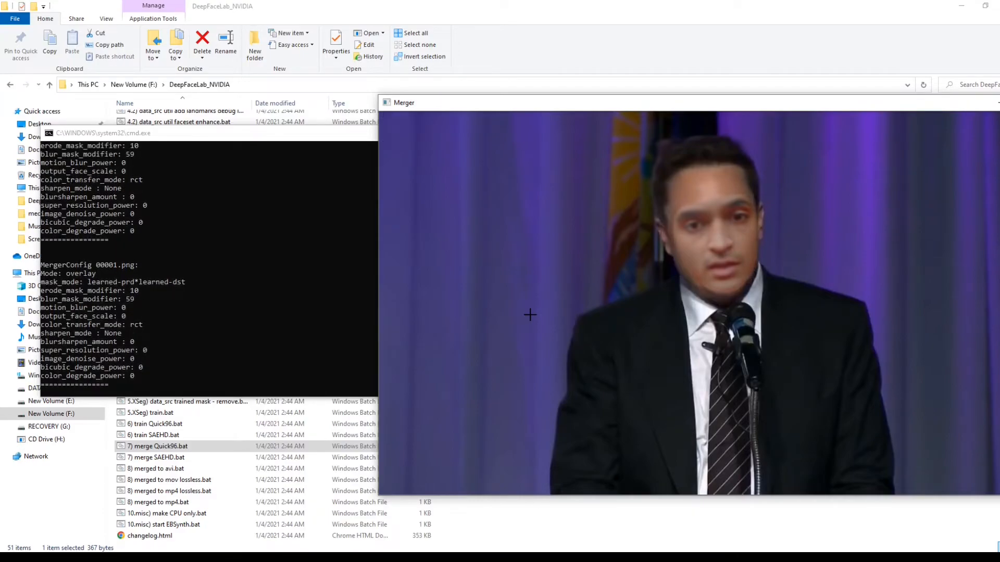
key(e)
key(e)
key(e)
key(e)
key(e)
key(e)
key(e)
key(e)
key(e)
key(e)
key(e)
key(e)
key(e)
key(e)
key(e)
key(e)
key(e)
key(e)
key(e)
key(e)
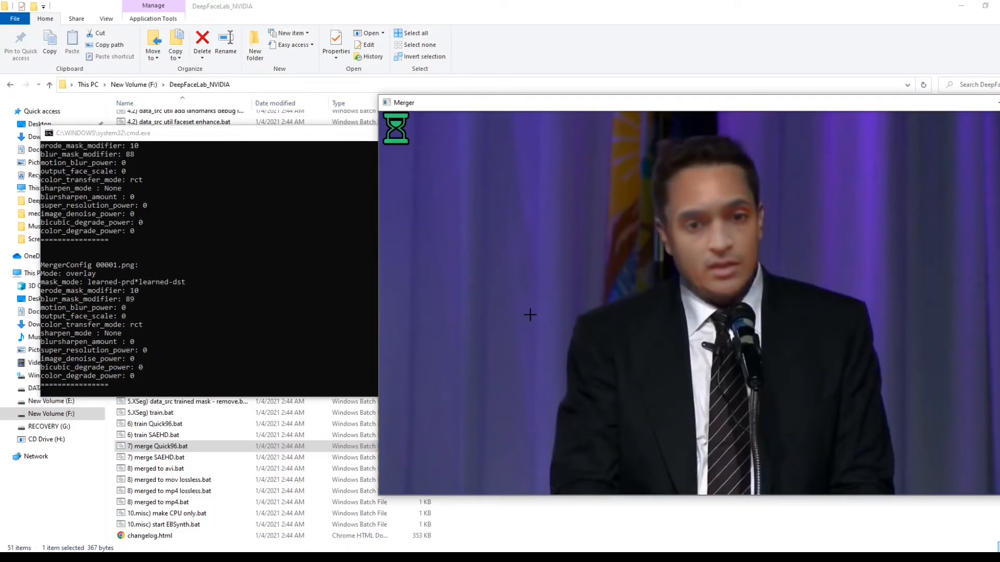
key(e)
key(e)
key(e)
key(e)
key(e)
key(e)
key(e)
key(e)
key(e)
key(e)
key(e)
key(e)
key(e)
key(e)
key(e)
key(e)
key(e)
key(e)
key(e)
key(e)
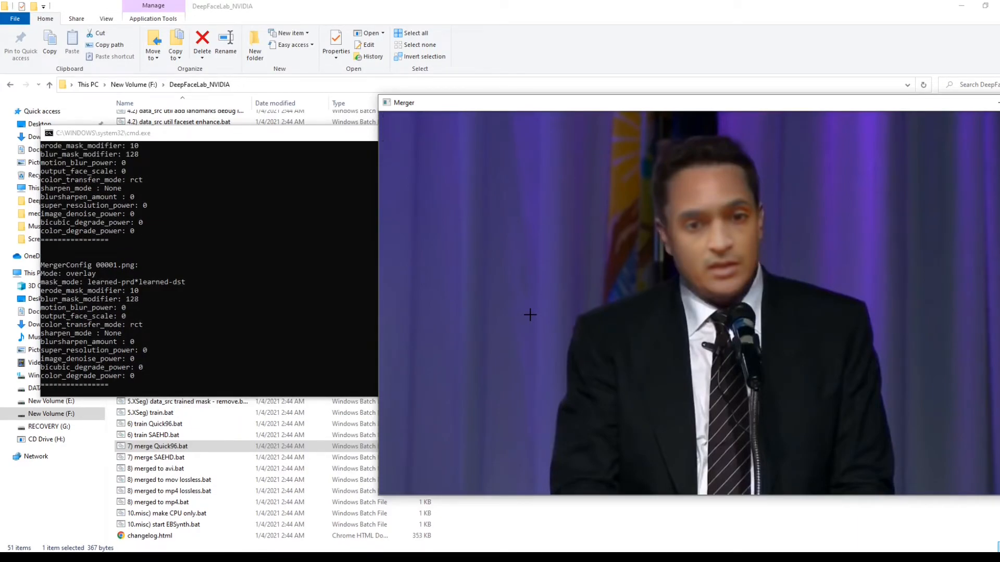
- Try larger and smaller output face scales for the swapped face on the frame preview
key(Tab)
key(Tab)
key(u)
key(u)
key(j)
key(j)
key(j)
key(j)
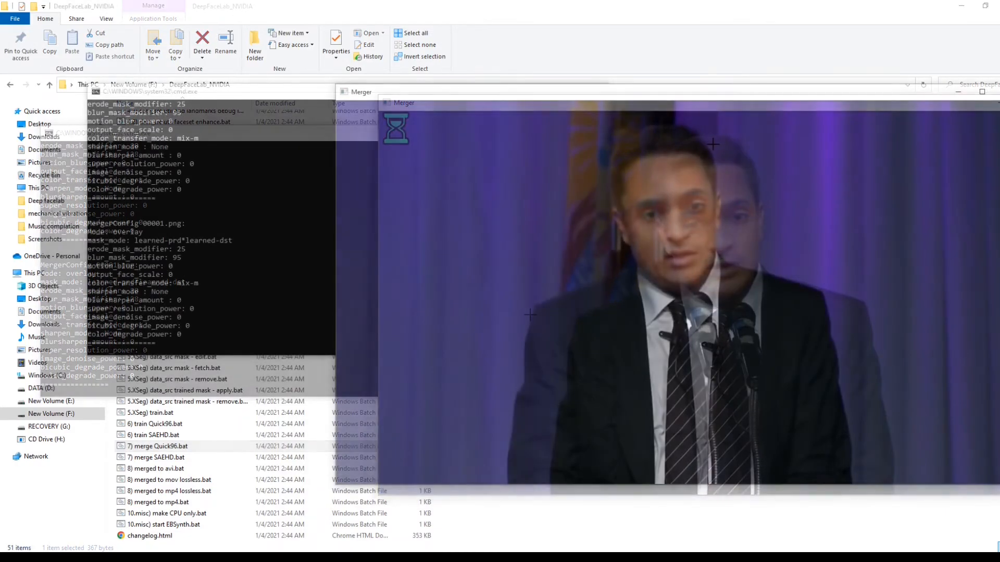
- Cycle through the color transfer modes for the swapped face and settle on rct
key(c)
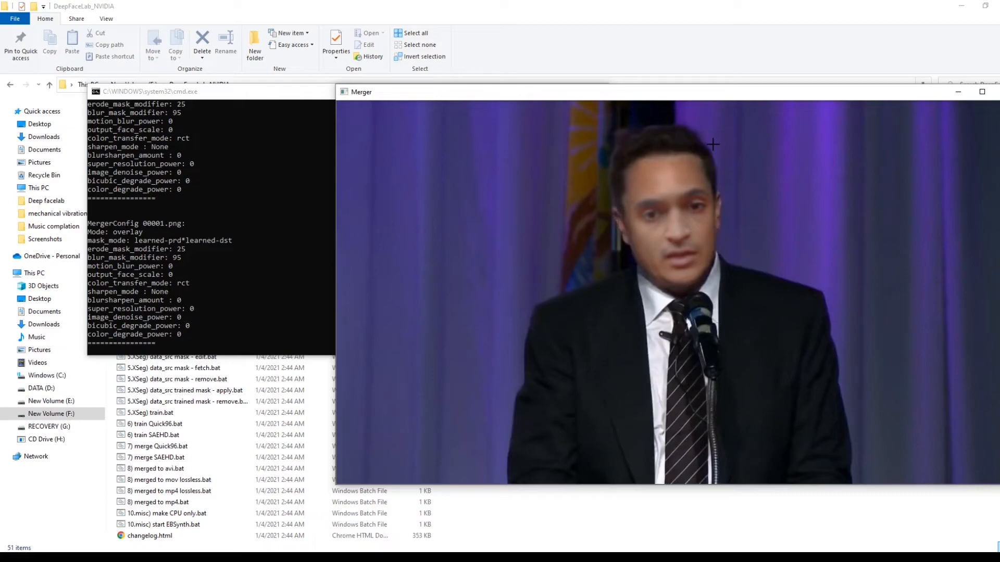
key(c)
key(c)
key(c)
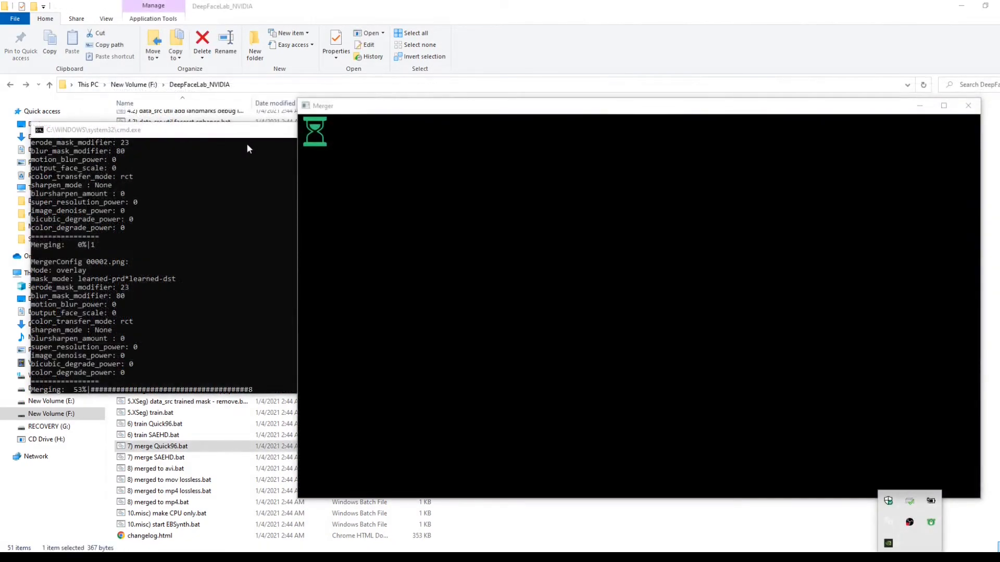
- Close the merger console and run 8) merged to mp4.bat with the default output bitrate of 16 MB/s
click(241, 134)
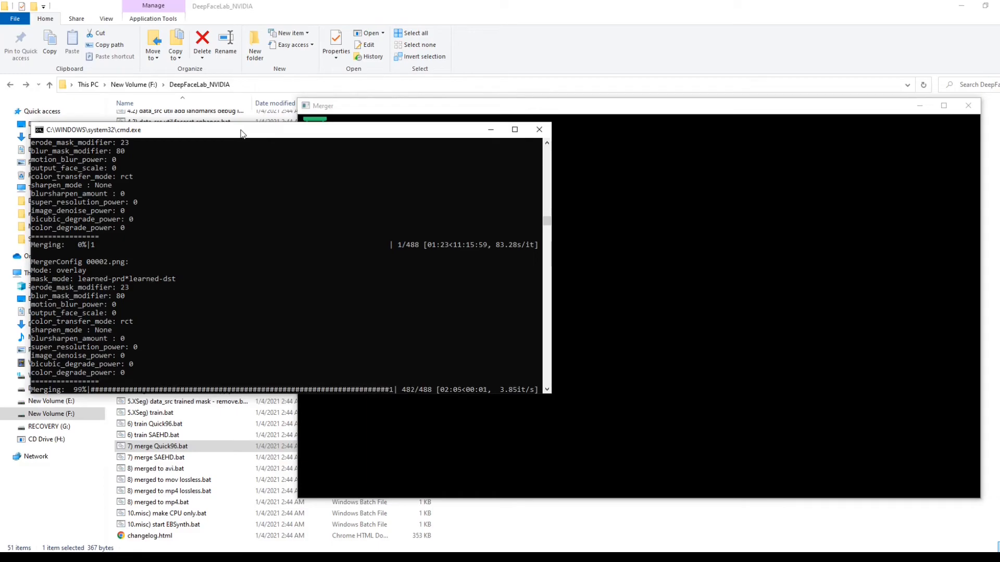
click(539, 129)
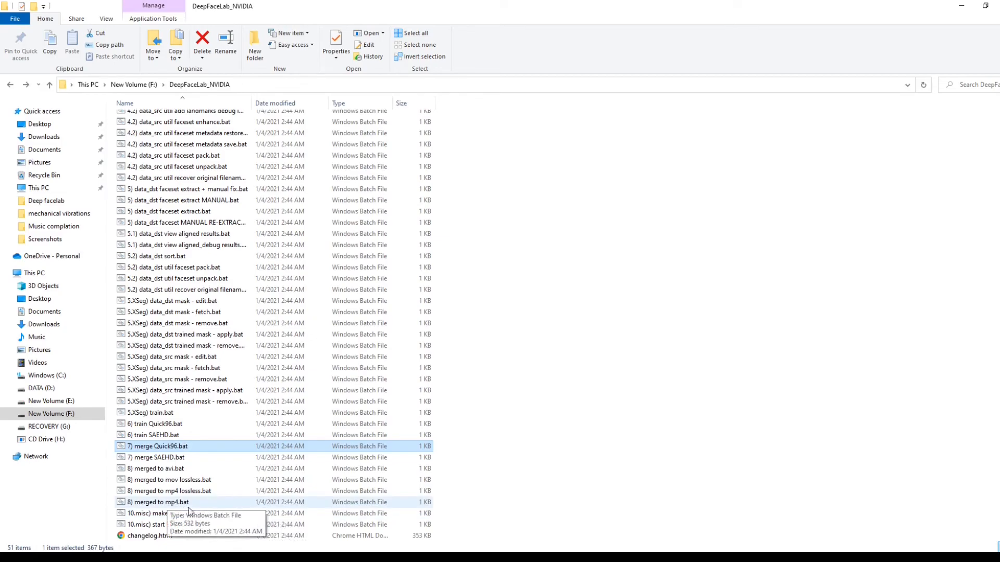
double_click(159, 503)
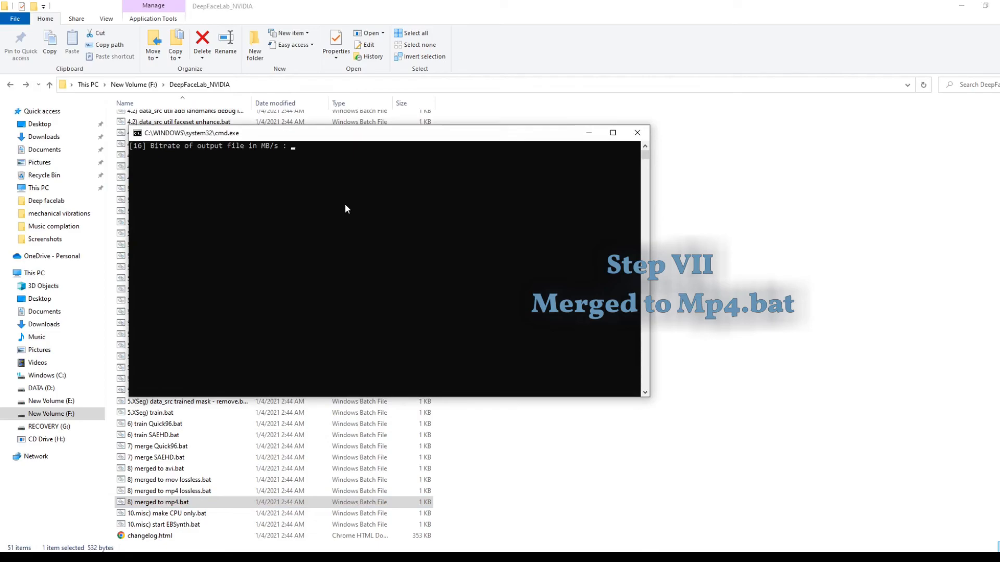
key(Return)
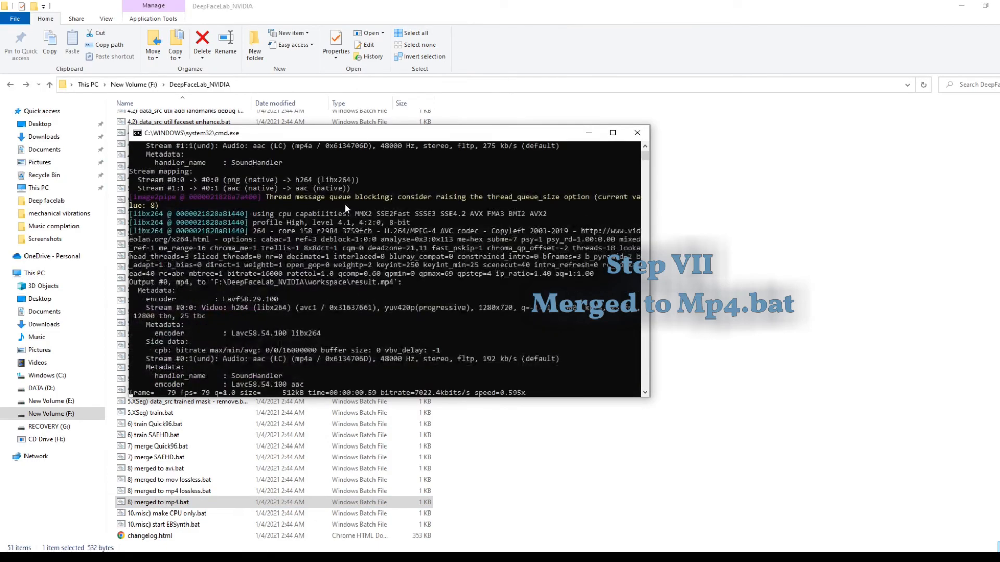